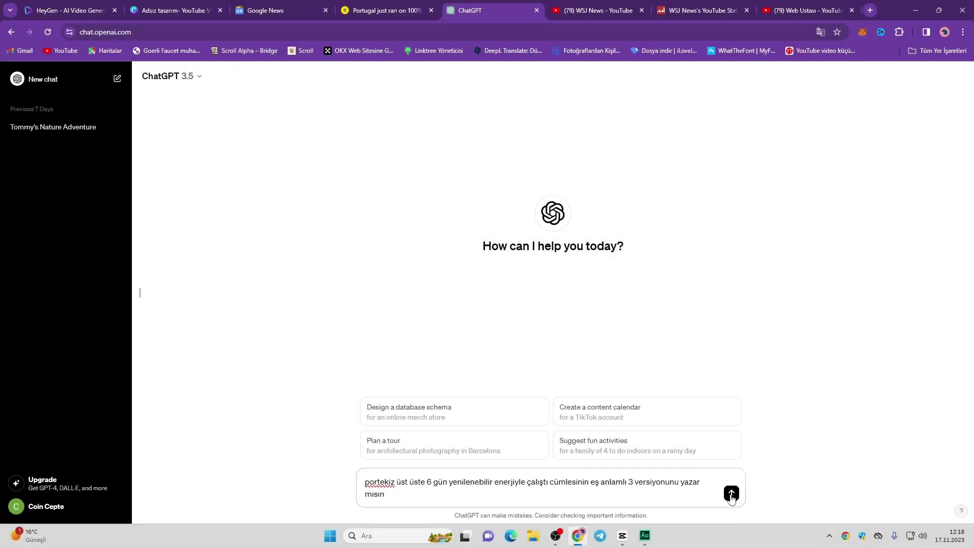
# Ask ChatGPT for three synonymous versions of the sentence about Portugal running six days on renewable energy, and highlight the first version.
pyautogui.click(731, 493)
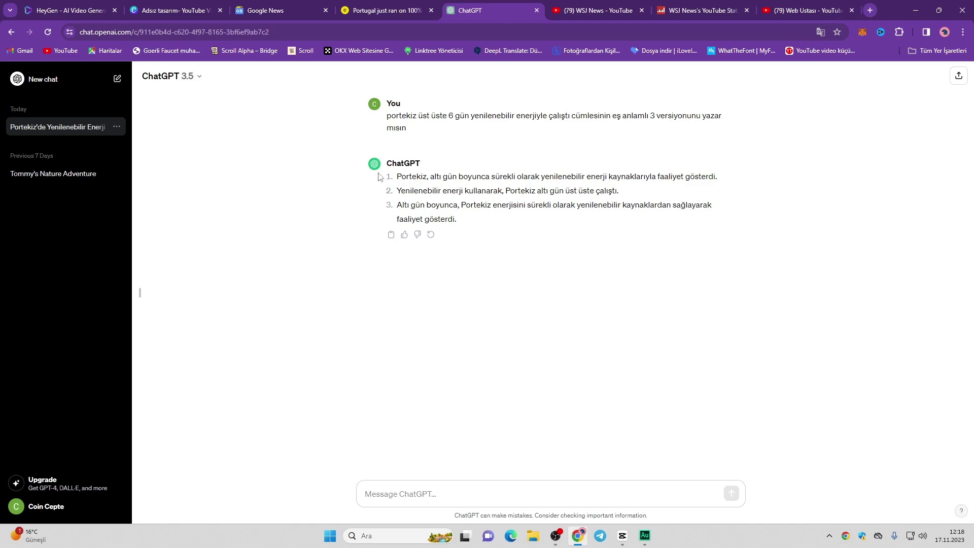
pyautogui.moveTo(401, 176); pyautogui.dragTo(720, 177)
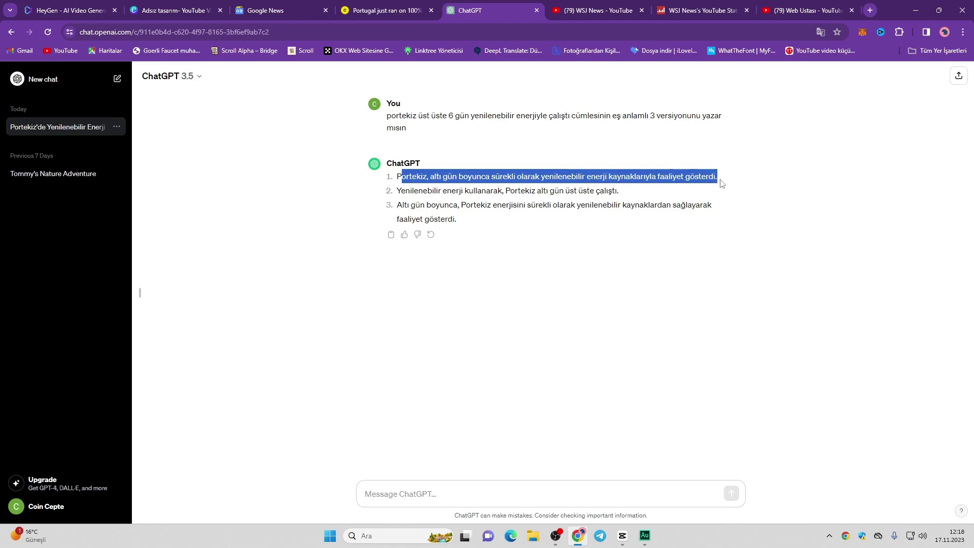
pyautogui.click(757, 176)
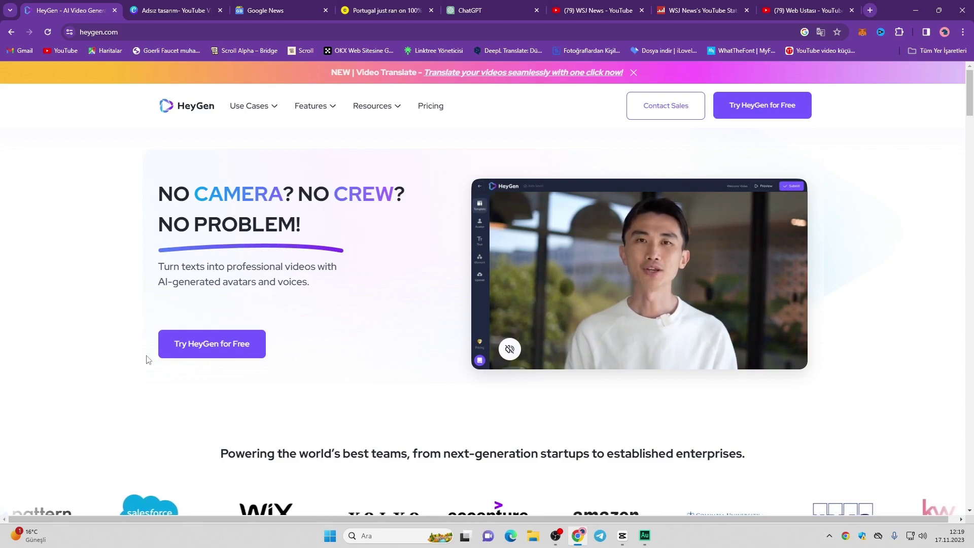
# Start HeyGen for free and answer the onboarding questions about role and industry with Other.
pyautogui.click(198, 349)
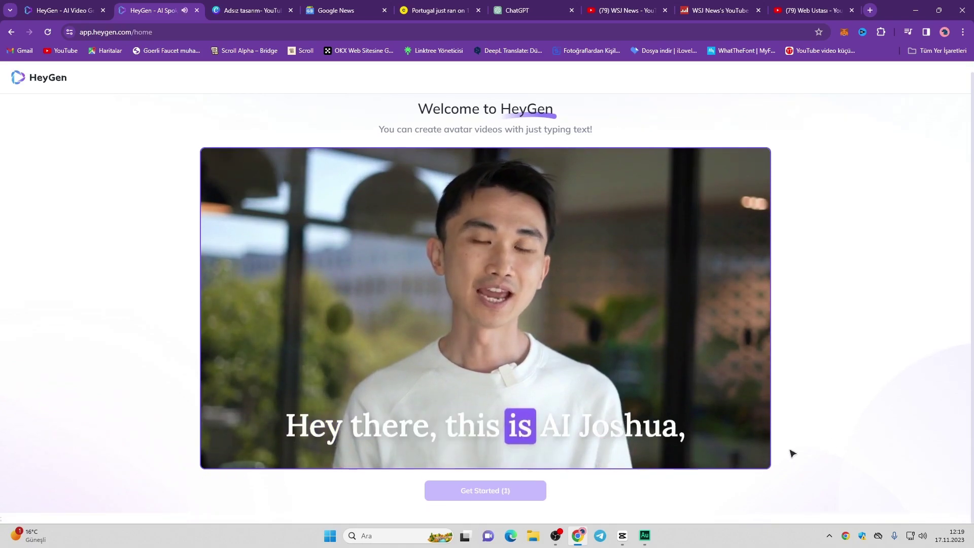
pyautogui.click(495, 495)
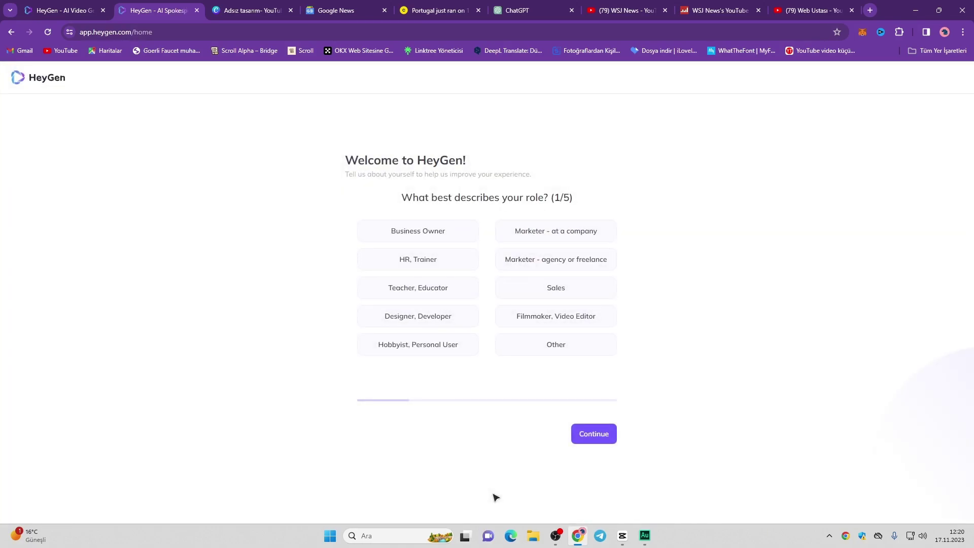
pyautogui.click(530, 353)
pyautogui.click(592, 433)
pyautogui.click(572, 363)
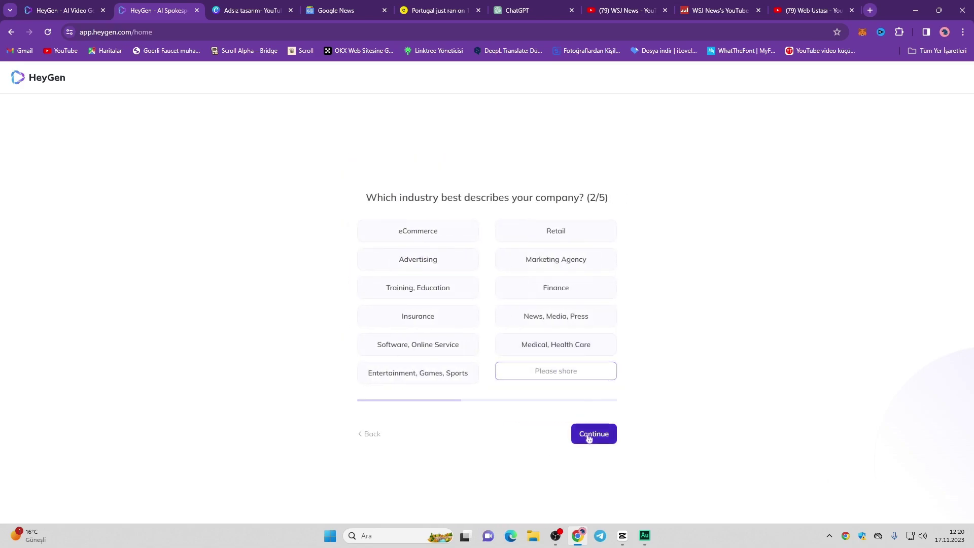
pyautogui.click(589, 433)
pyautogui.click(591, 433)
# Complete the remaining onboarding questions, choosing Other as the kind of videos to create.
pyautogui.click(594, 434)
pyautogui.click(418, 230)
pyautogui.click(594, 433)
pyautogui.click(569, 311)
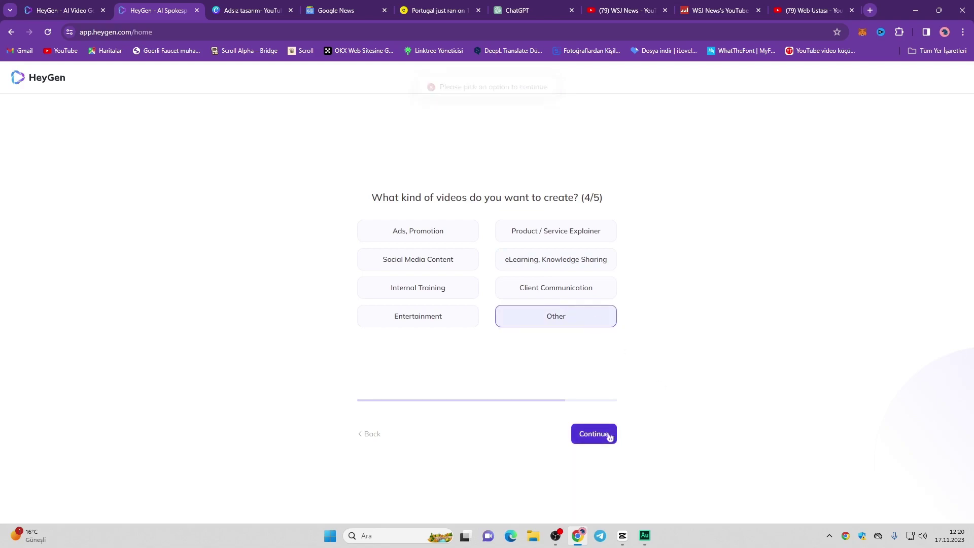
pyautogui.click(593, 434)
pyautogui.click(418, 342)
pyautogui.click(594, 434)
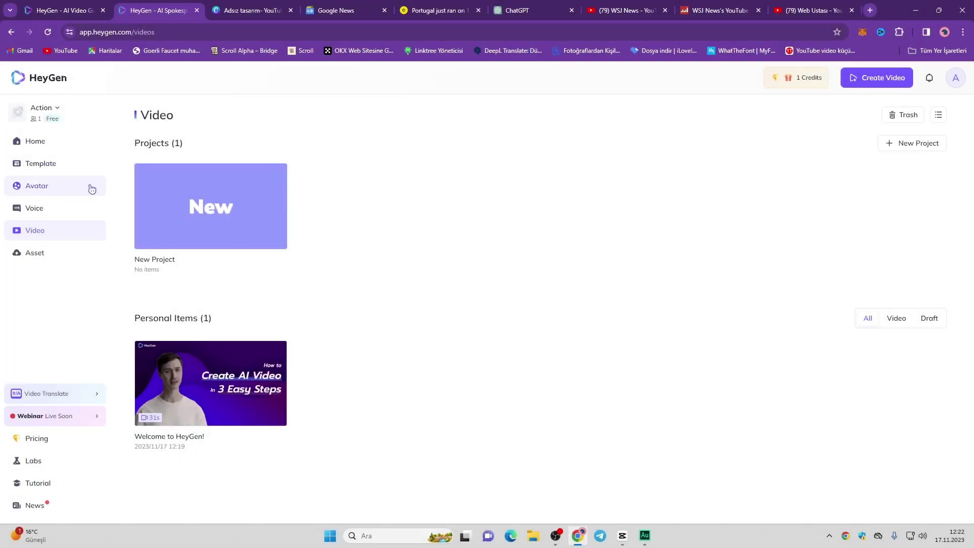
# Browse the studio avatar library, create a video with the Blake in Blue Suit avatar, and collapse the avatar picker.
pyautogui.click(49, 189)
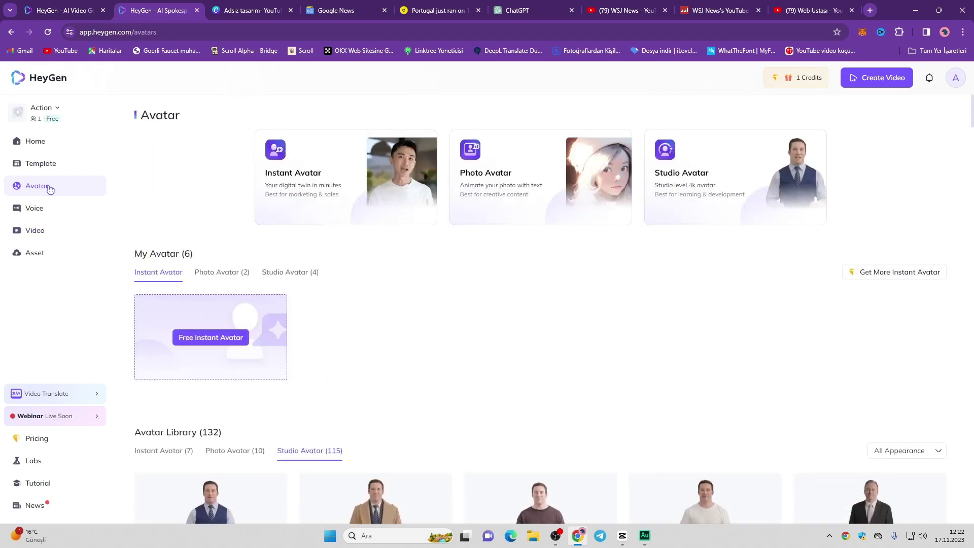
pyautogui.scroll(-3, 398, 248)
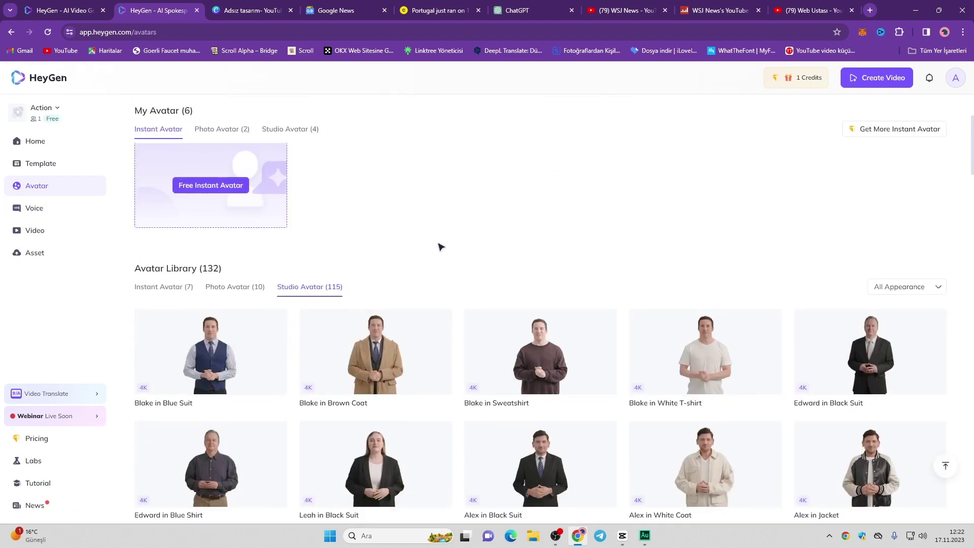
pyautogui.scroll(-1, 814, 335)
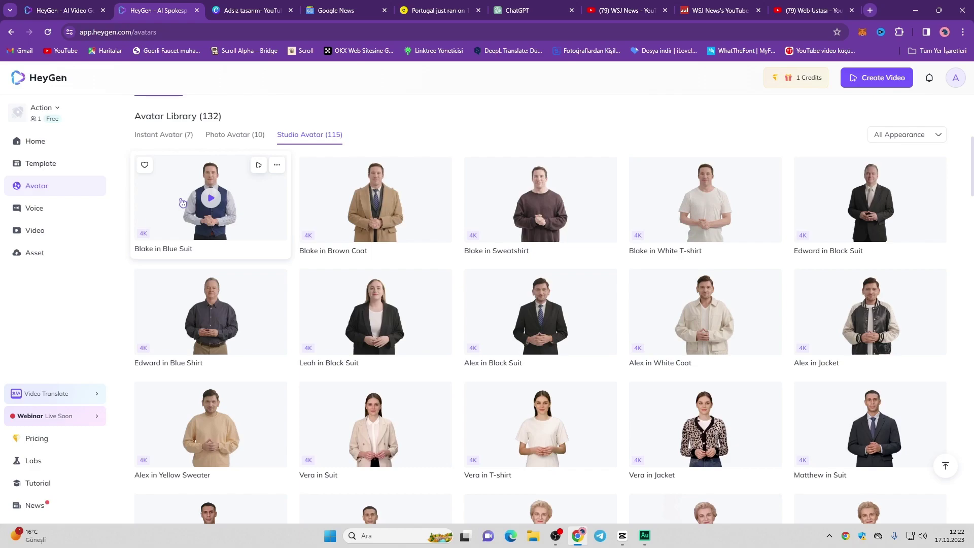
pyautogui.scroll(-4, 183, 202)
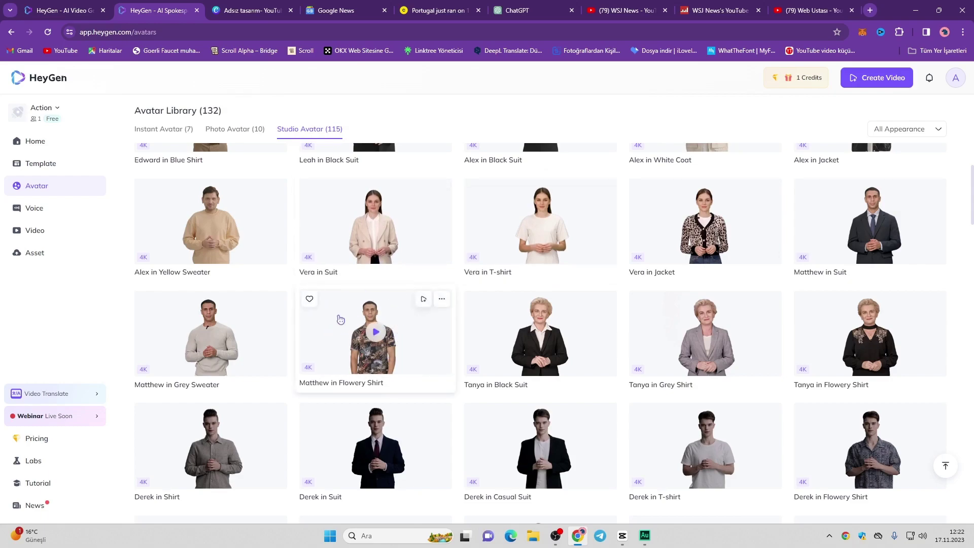
pyautogui.scroll(6, 366, 335)
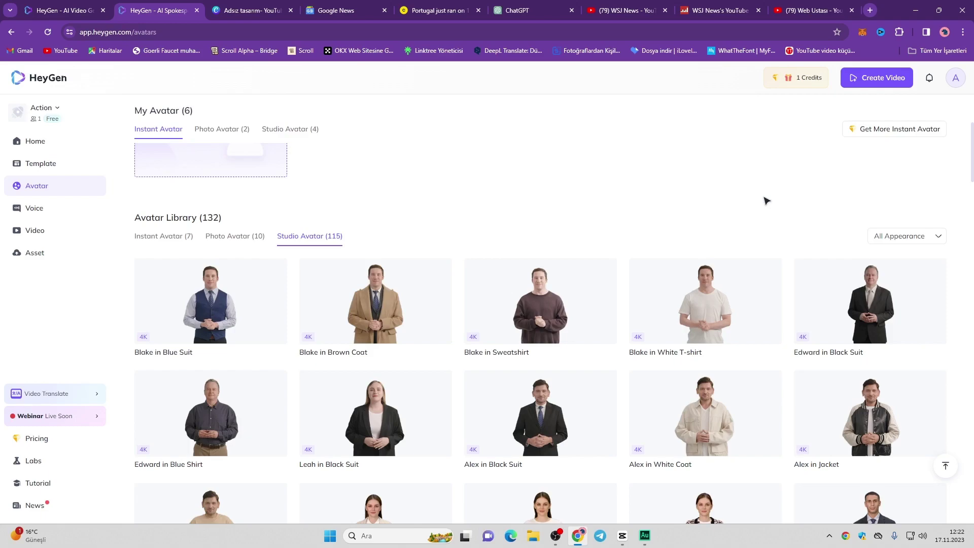
pyautogui.click(197, 303)
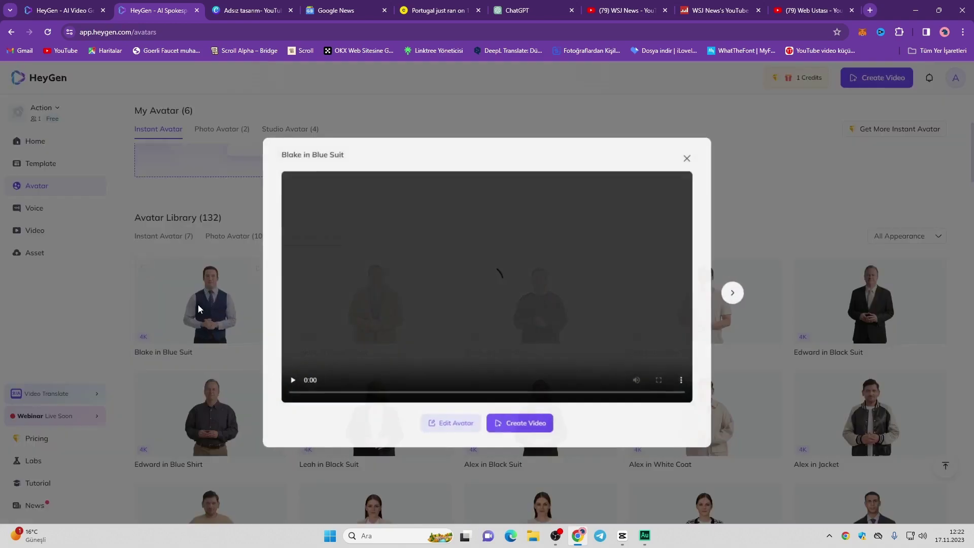
pyautogui.click(515, 437)
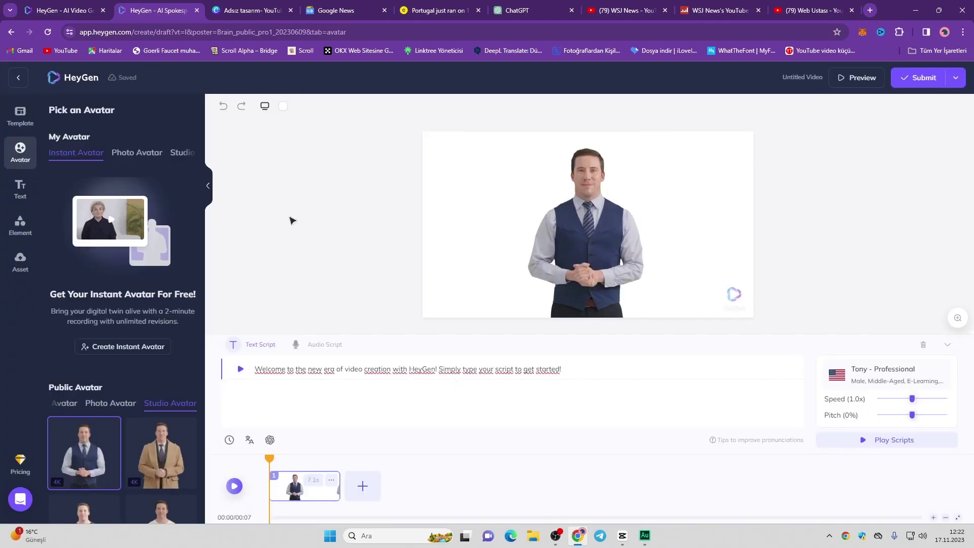
pyautogui.click(207, 186)
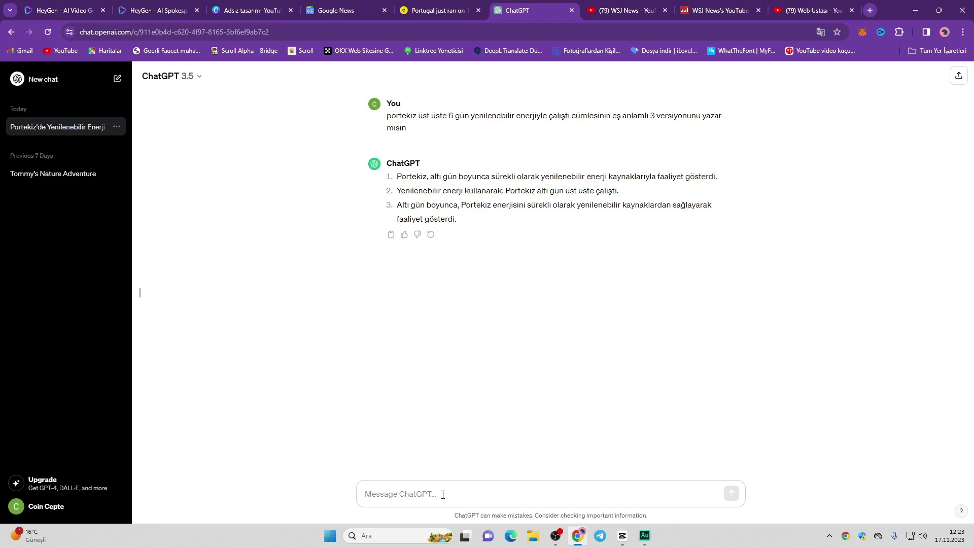
# In ChatGPT, ask for an English translation of "Portekiz, altı gün boyunca sürekli olarak yenilenebilir enerji kaynaklarıyla faaliyet gösterdi.".
pyautogui.write('Portekiz, altı gün boyunca sürekli olarak yenilenebilir enerji kaynaklarıyla faaliyet gösterdi.')
pyautogui.write('bu cümleyi ingilizceye çevirir misin?')
pyautogui.press('Return')
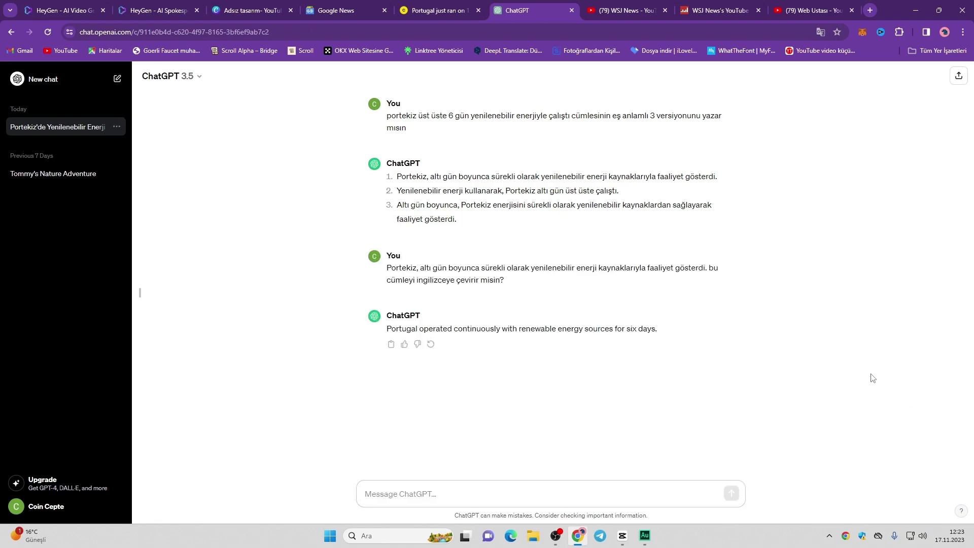
# Copy the translated sentence and replace the avatar's default script in HeyGen with "Portugal operated continuously with renewable energy sources for six days.".
pyautogui.tripleClick(538, 327)
pyautogui.hotkey('ctrl', 'c')
pyautogui.hotkey('ctrl', '2')
pyautogui.moveTo(410, 370); pyautogui.dragTo(92, 360)
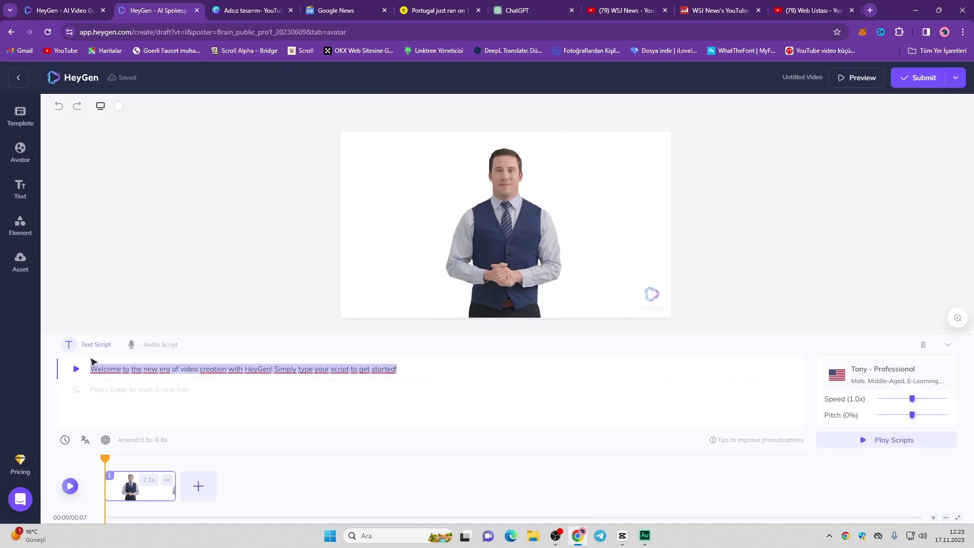
pyautogui.hotkey('ctrl', 'v')
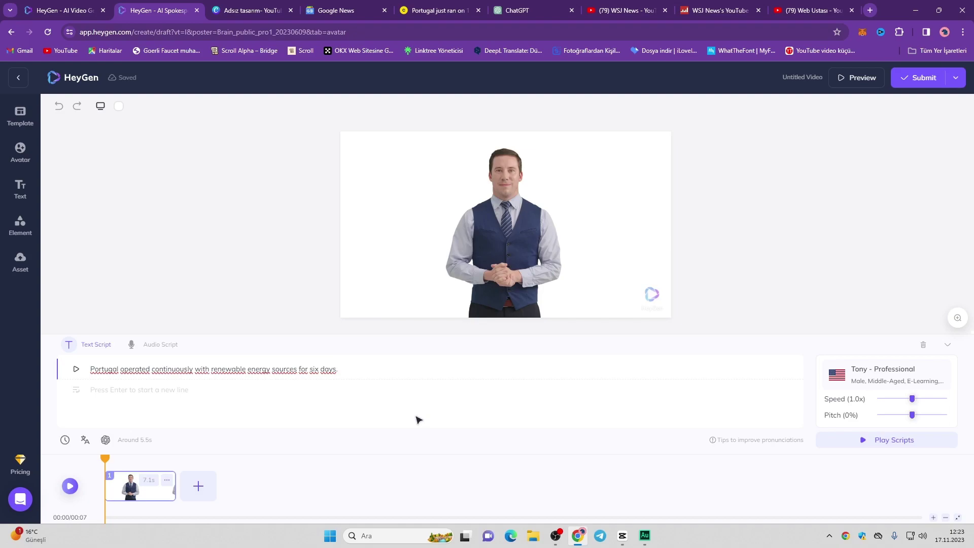
# Look through the public English male AI voices offered for the avatar.
pyautogui.click(892, 377)
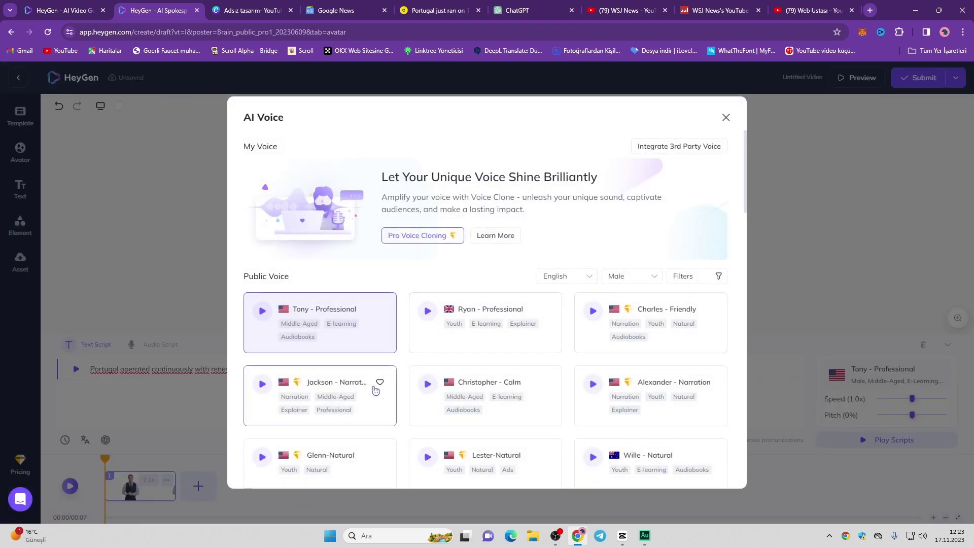
pyautogui.scroll(-6, 615, 402)
pyautogui.scroll(6, 622, 402)
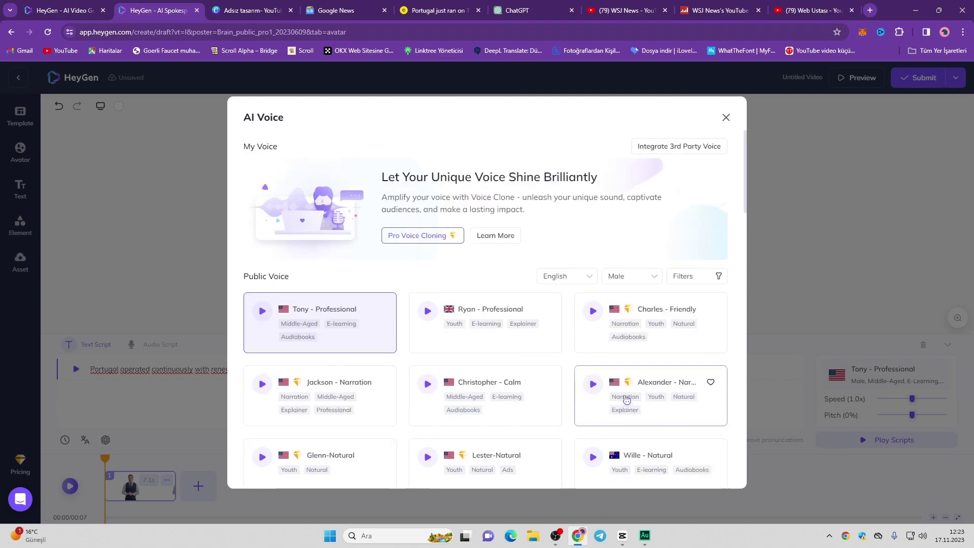
pyautogui.click(726, 117)
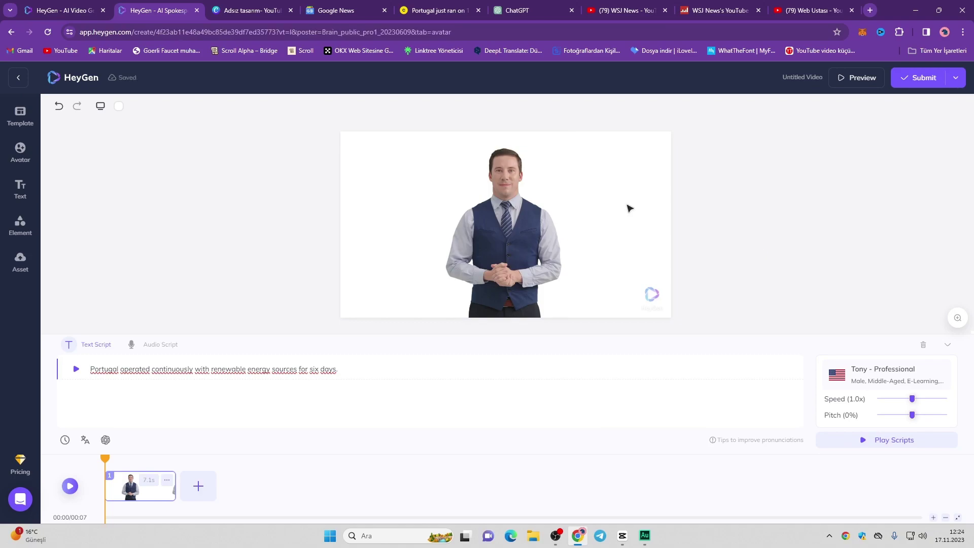
# Change the video's background colour to a bright green-screen green.
pyautogui.click(118, 106)
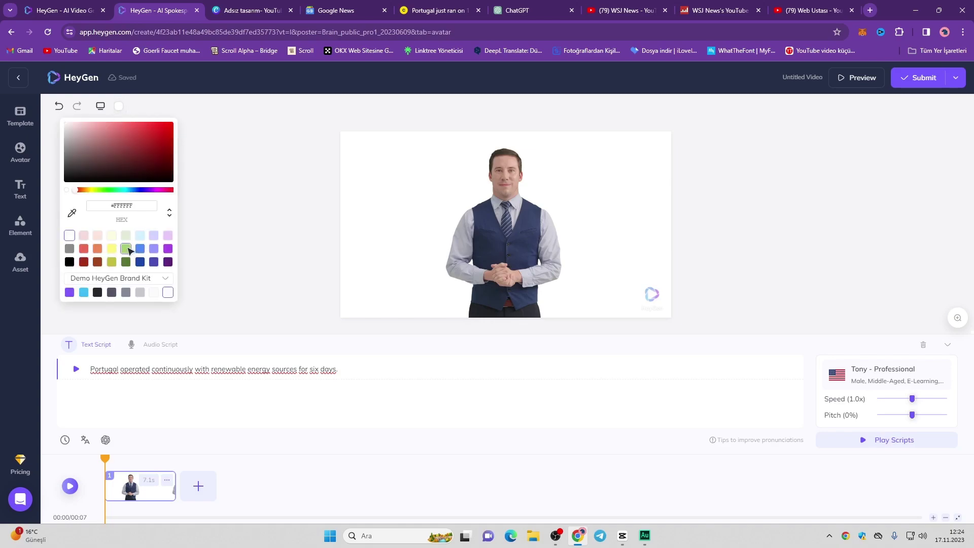
pyautogui.click(108, 189)
pyautogui.moveTo(134, 166); pyautogui.dragTo(187, 135)
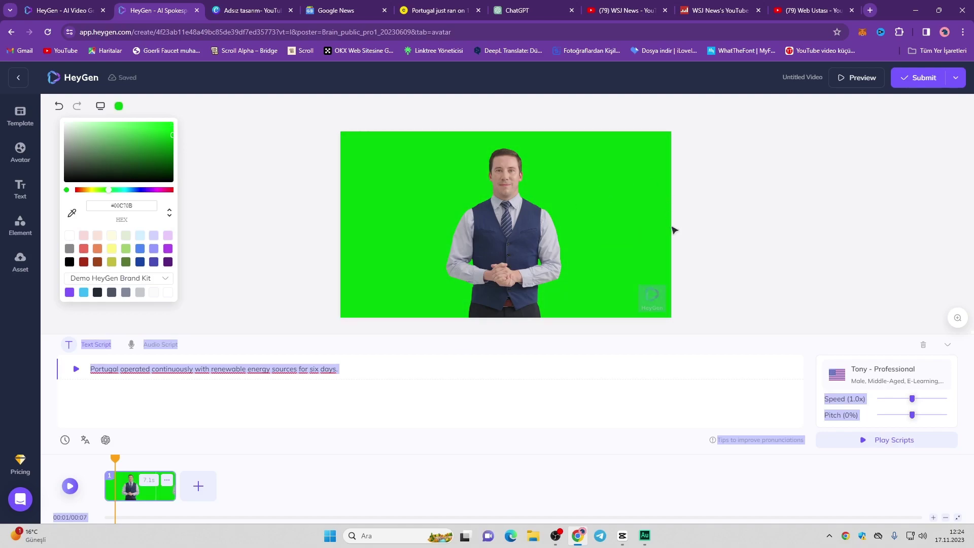
pyautogui.click(828, 210)
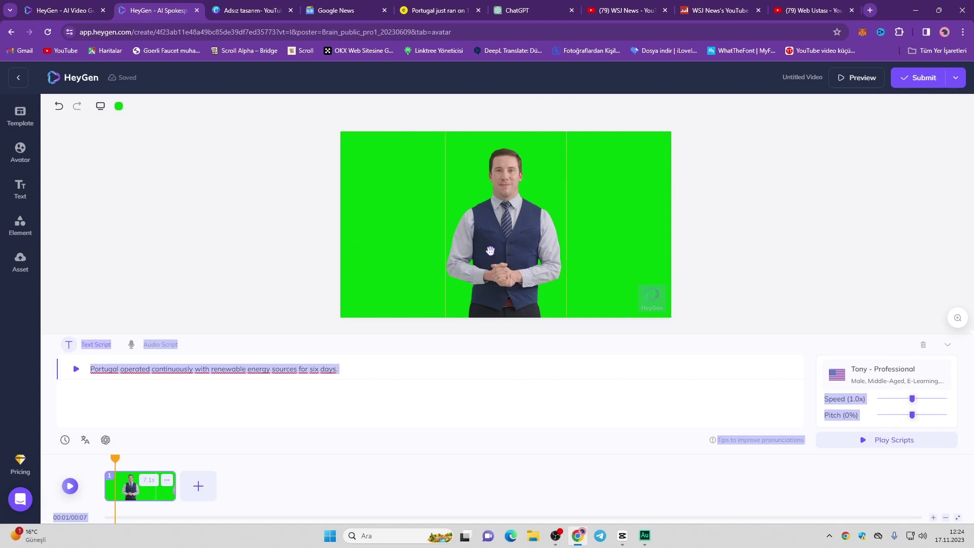
# Submit the avatar video for generation and download the finished green-screen video.
pyautogui.click(917, 78)
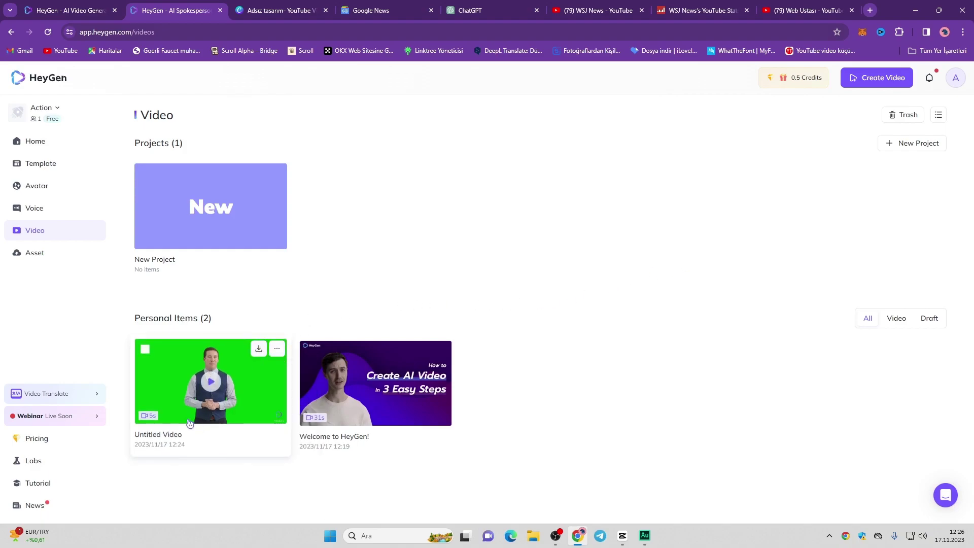
pyautogui.click(260, 350)
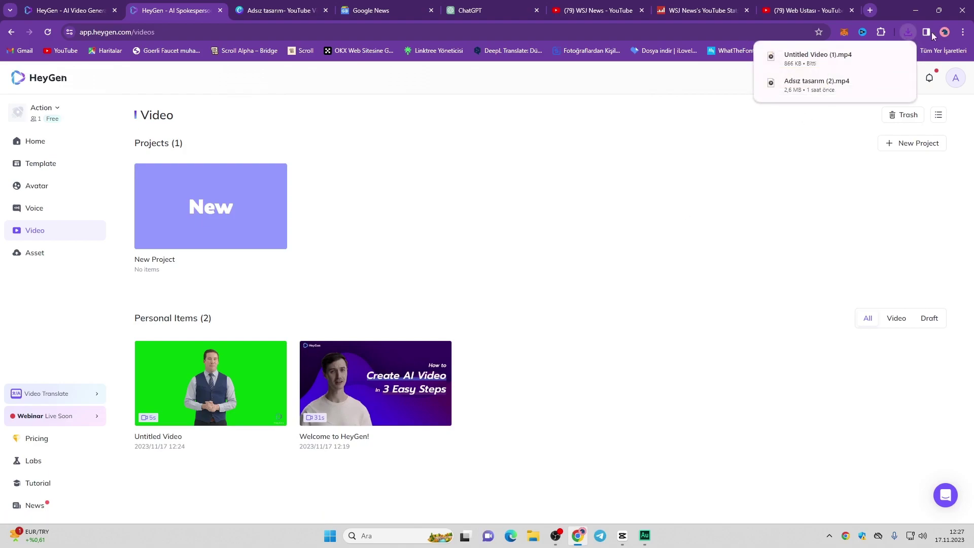
# Import the downloaded Untitled Video (1).mp4 into the CapCut project's media and play its preview.
pyautogui.moveTo(857, 59)
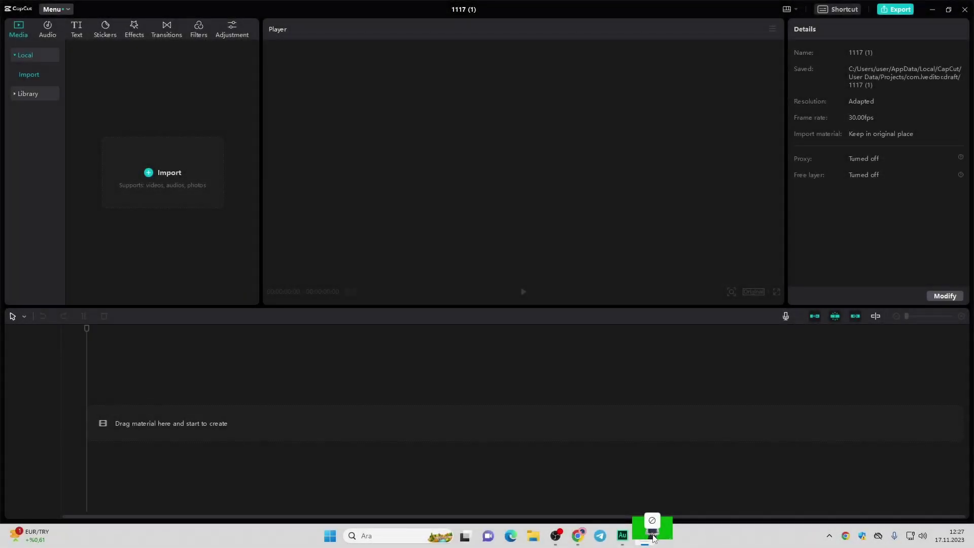
pyautogui.moveTo(650, 529); pyautogui.dragTo(138, 205)
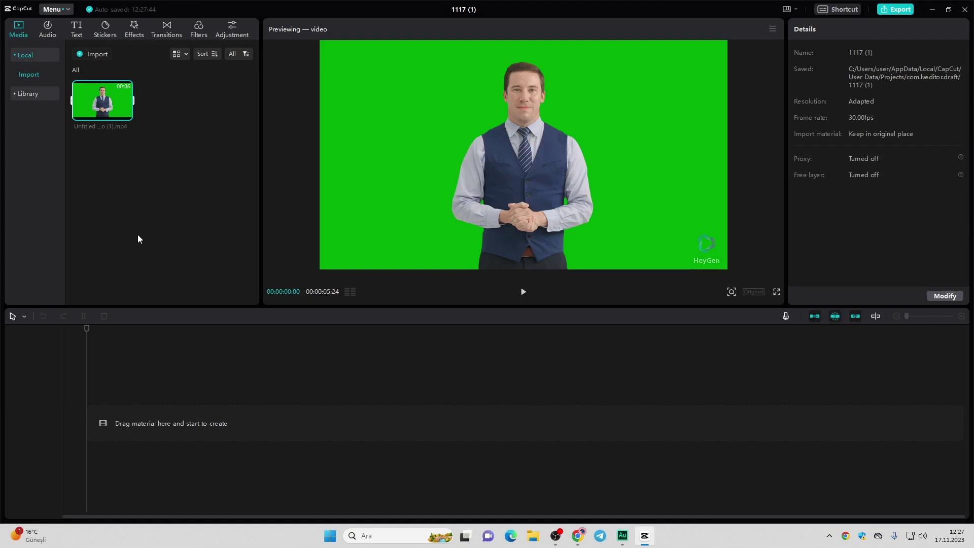
pyautogui.click(523, 291)
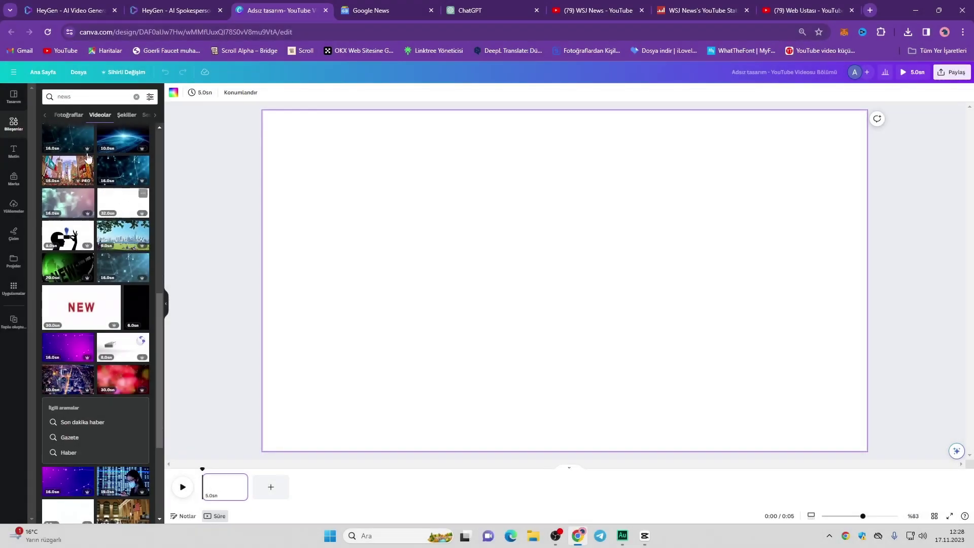
# In the Canva design, search videos for "breaking news" and stretch the red and white news studio clip over the whole page.
pyautogui.click(38, 97)
pyautogui.write('b')
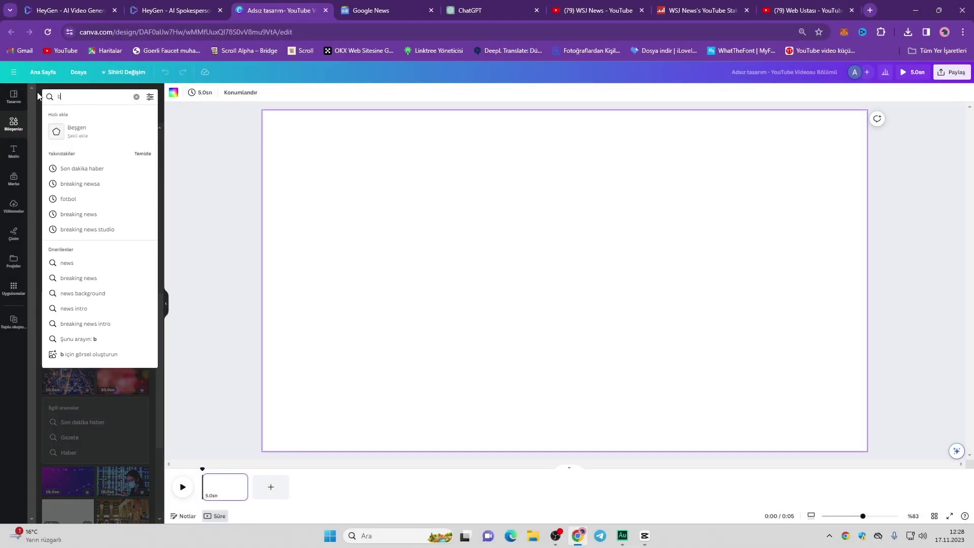
pyautogui.write('reaking news')
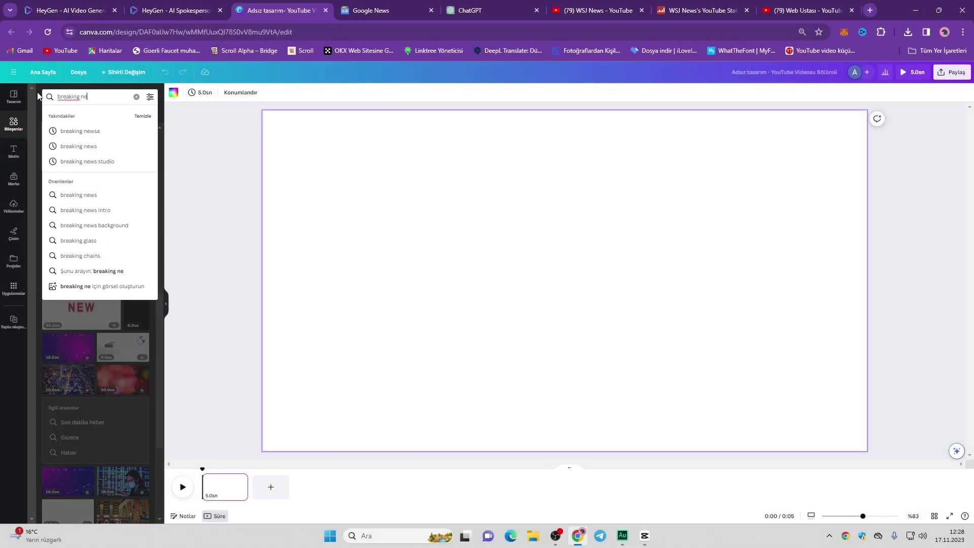
pyautogui.press('Return')
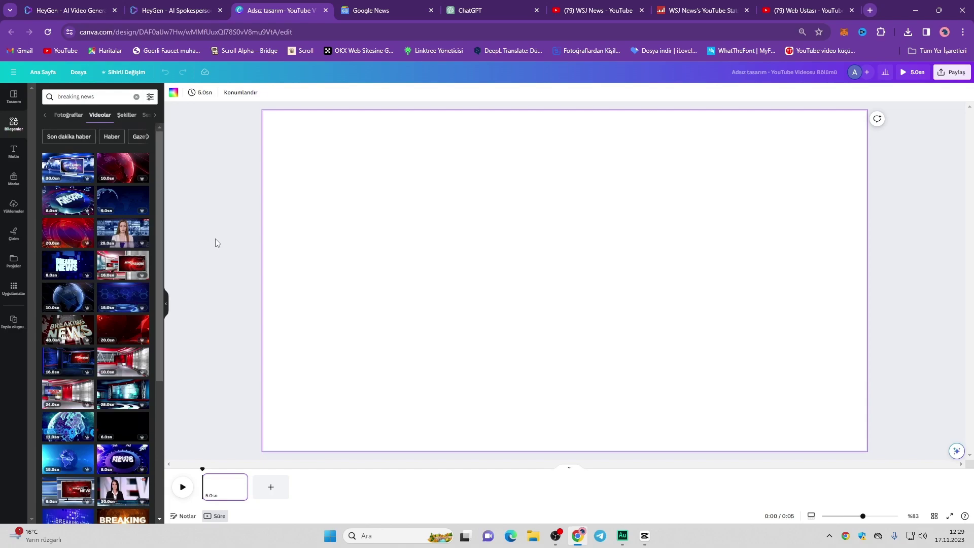
pyautogui.click(119, 265)
pyautogui.moveTo(324, 145); pyautogui.dragTo(257, 121)
pyautogui.moveTo(805, 416); pyautogui.dragTo(866, 451)
pyautogui.click(929, 281)
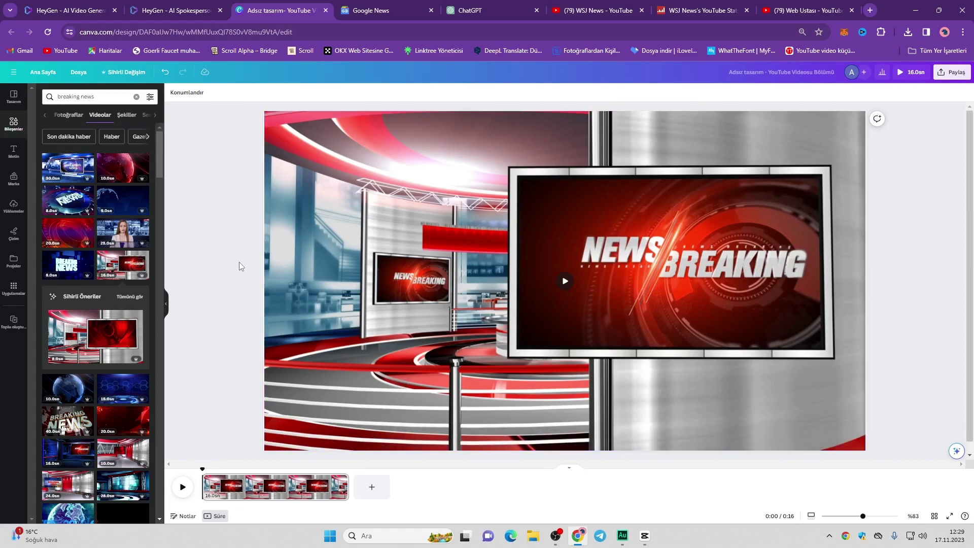
# Search videos for "yenilenebilir enerji" and add the sunset wind turbine clip with the laptop worker to the page.
pyautogui.tripleClick(91, 97)
pyautogui.write('yenilenebilir enerji')
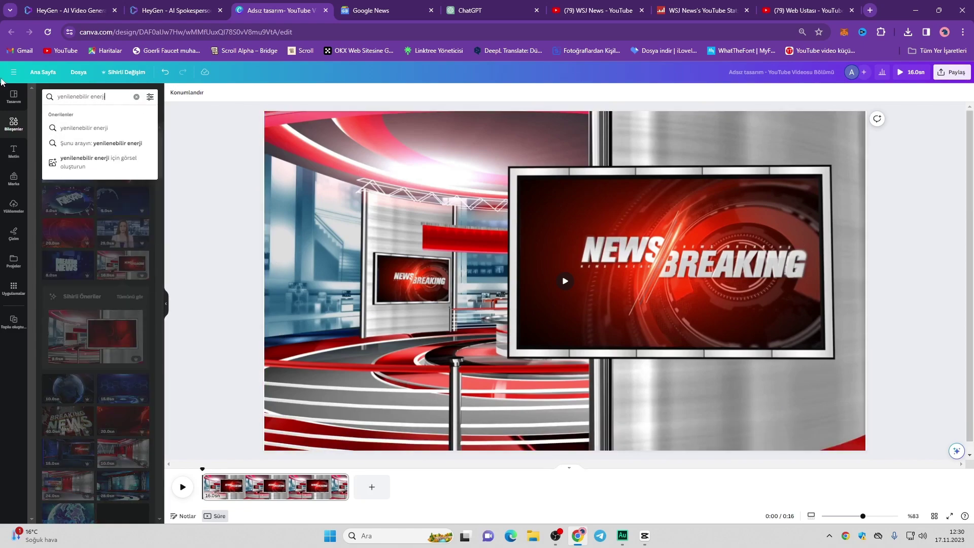
pyautogui.press('Return')
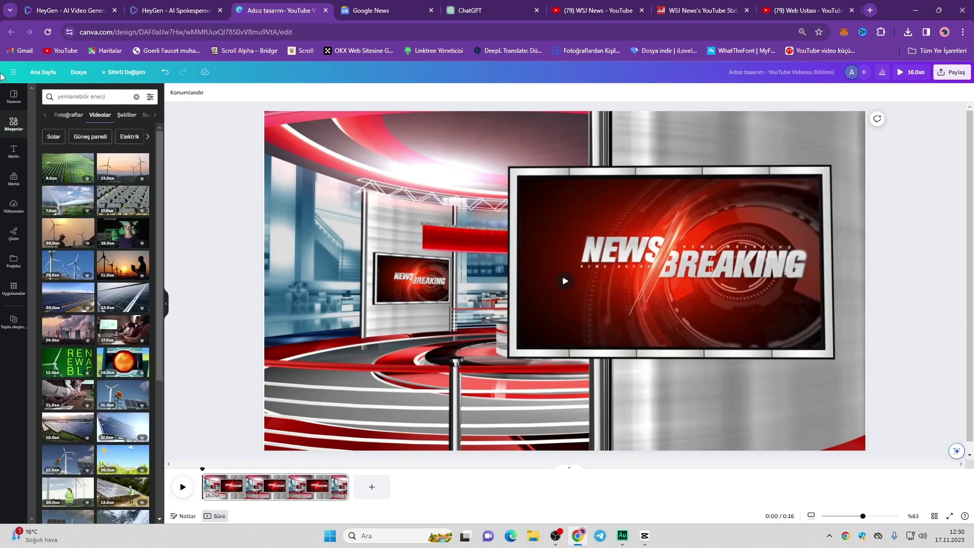
pyautogui.click(128, 264)
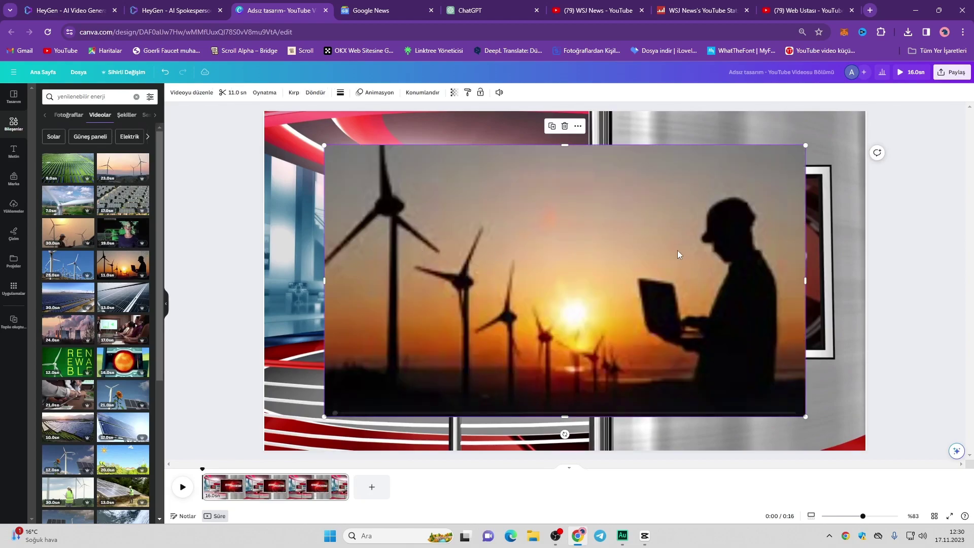
# Shrink the wind turbine clip and place it over the large screen of the news studio.
pyautogui.moveTo(327, 146); pyautogui.dragTo(530, 250)
pyautogui.moveTo(588, 287); pyautogui.dragTo(232, 157)
pyautogui.moveTo(370, 195); pyautogui.dragTo(613, 210)
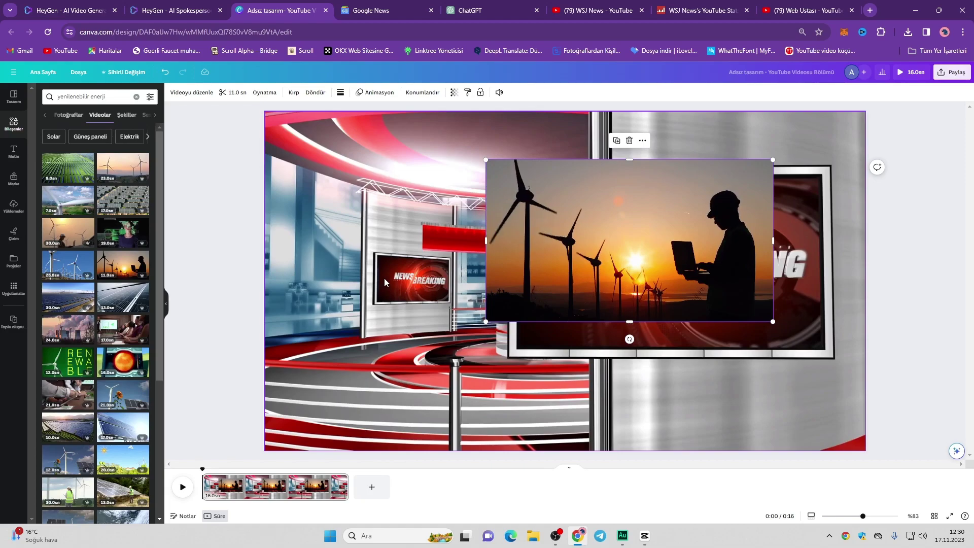
pyautogui.moveTo(629, 241); pyautogui.dragTo(671, 264)
# Adjust the wind turbine clip's edges so it fills the large studio screen inside its metal frame.
pyautogui.moveTo(674, 183); pyautogui.dragTo(674, 174)
pyautogui.moveTo(815, 259); pyautogui.dragTo(824, 259)
pyautogui.moveTo(677, 347); pyautogui.dragTo(677, 349)
pyautogui.moveTo(528, 260); pyautogui.dragTo(516, 262)
pyautogui.click(201, 221)
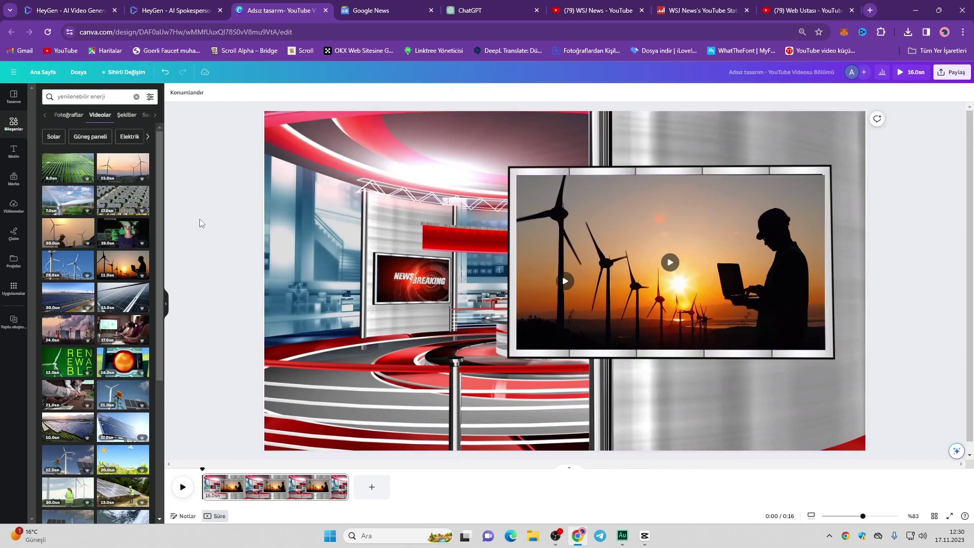
pyautogui.click(732, 269)
pyautogui.moveTo(825, 261); pyautogui.dragTo(823, 261)
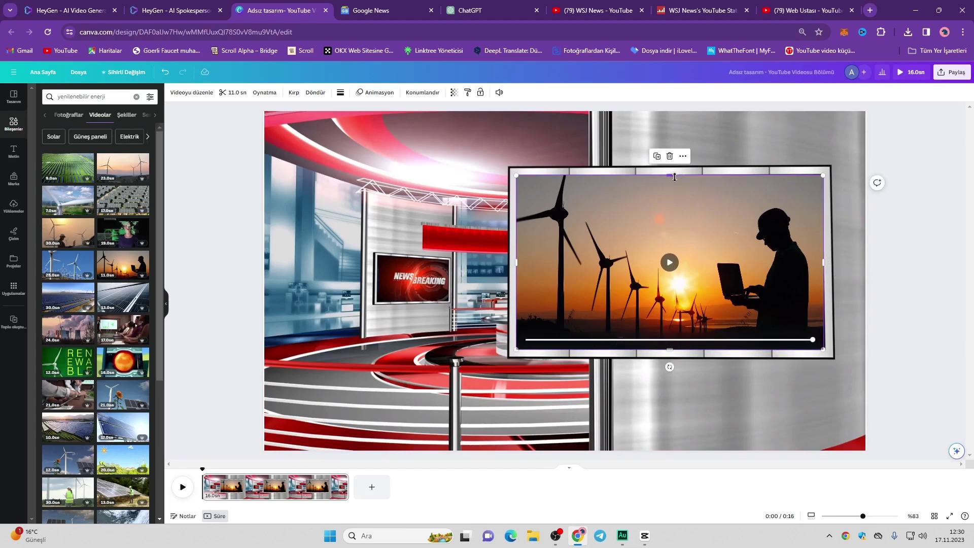
pyautogui.moveTo(673, 177); pyautogui.dragTo(673, 175)
pyautogui.moveTo(823, 261); pyautogui.dragTo(825, 262)
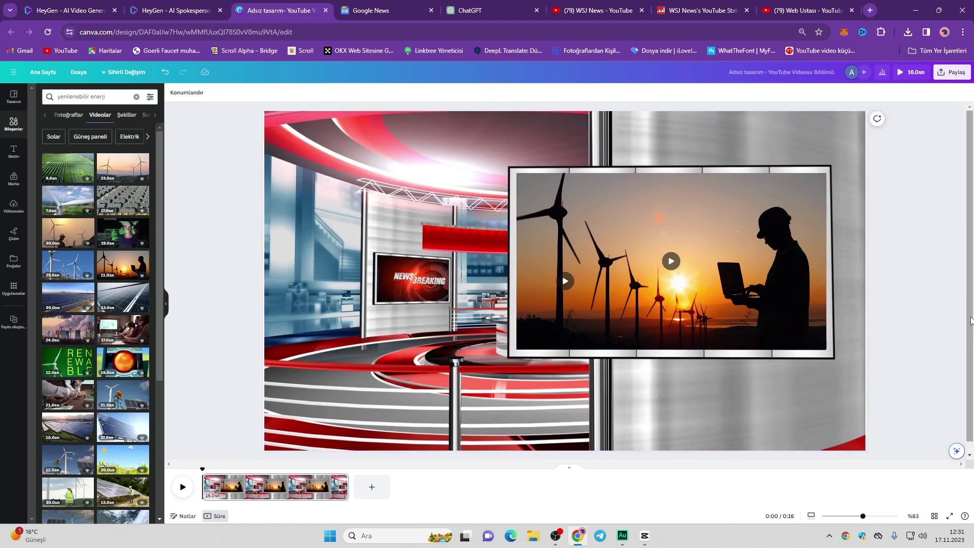
# Download the design as an MP4 video and import it into the CapCut project's media.
pyautogui.click(952, 72)
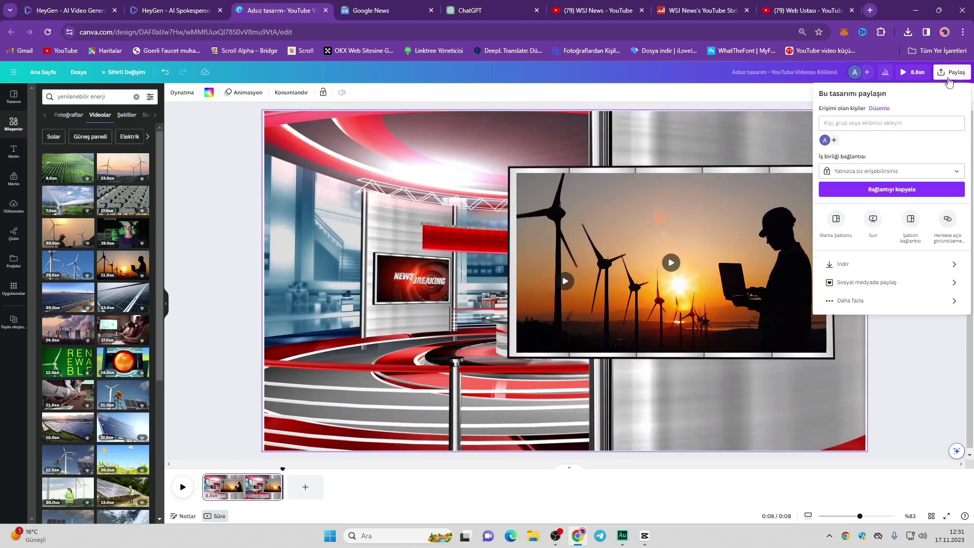
pyautogui.click(896, 262)
pyautogui.click(899, 201)
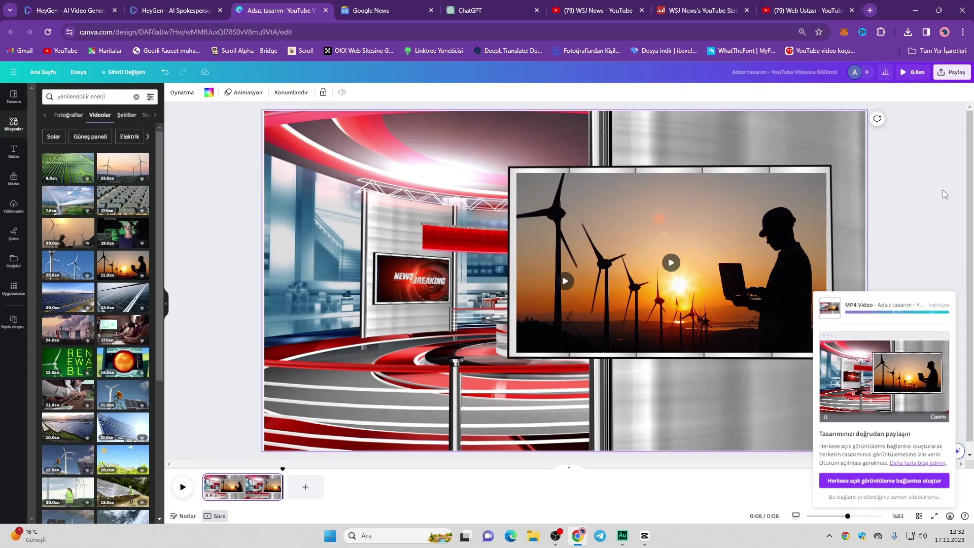
pyautogui.click(907, 32)
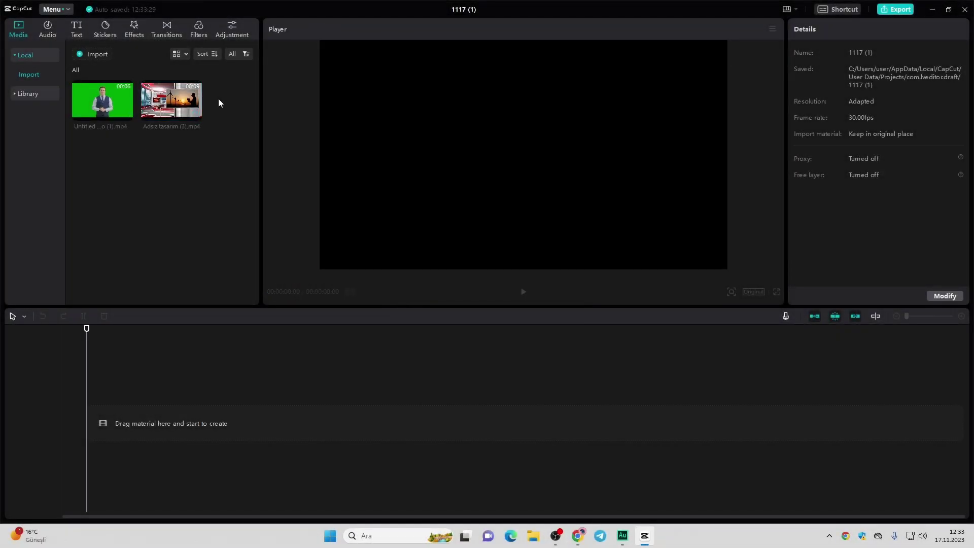
# Add the news studio background video and the green-screen avatar video to the timeline.
pyautogui.click(196, 115)
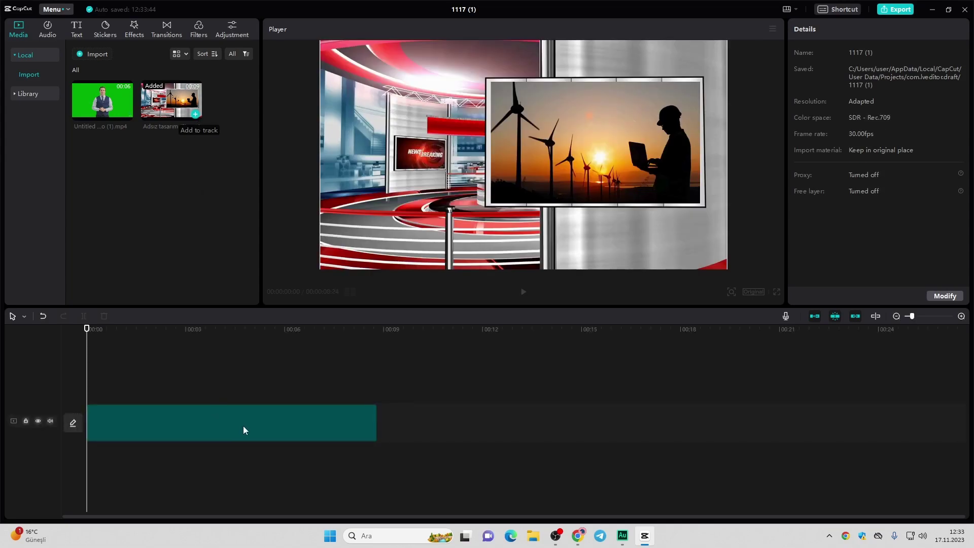
pyautogui.click(233, 428)
pyautogui.click(126, 113)
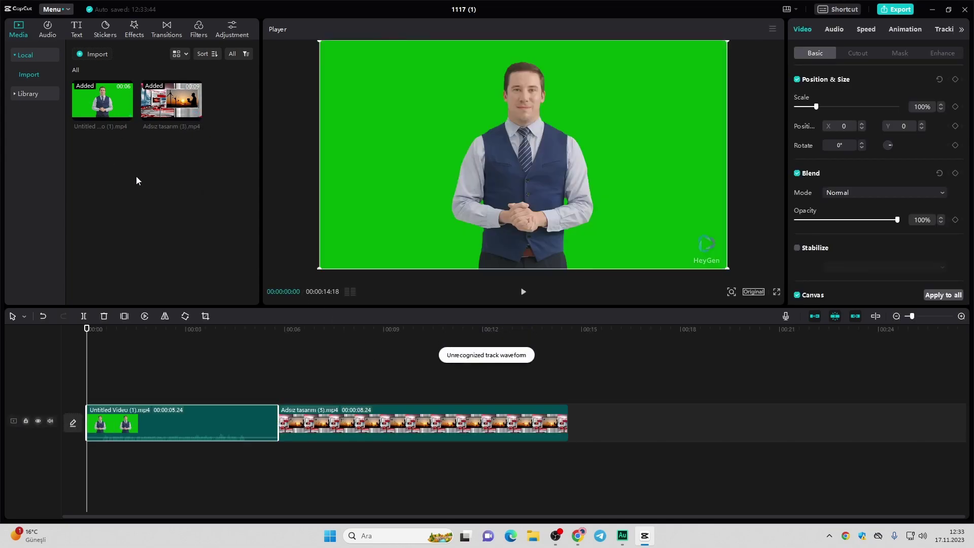
# Move the avatar clip to a track above the studio background and trim the background's end to the avatar clip's length.
pyautogui.moveTo(148, 429); pyautogui.dragTo(156, 392)
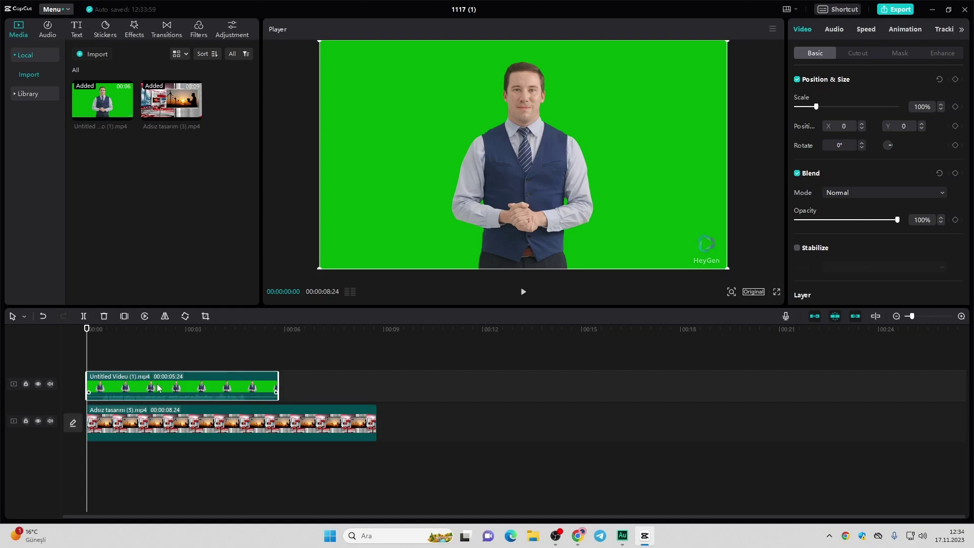
pyautogui.click(148, 424)
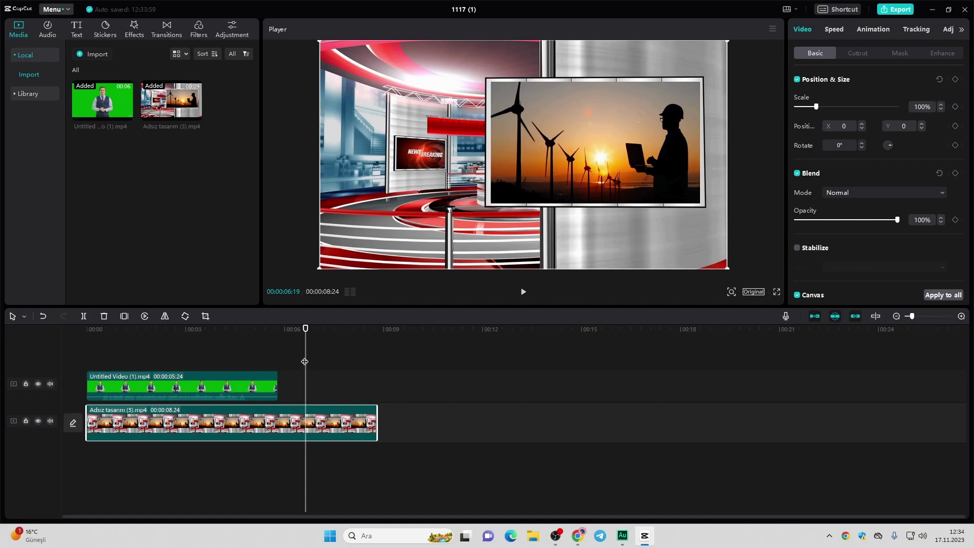
pyautogui.moveTo(377, 424); pyautogui.dragTo(277, 424)
# Remove the avatar clip's green background with Chroma key, sampling the green and setting Strength to 100.
pyautogui.click(107, 381)
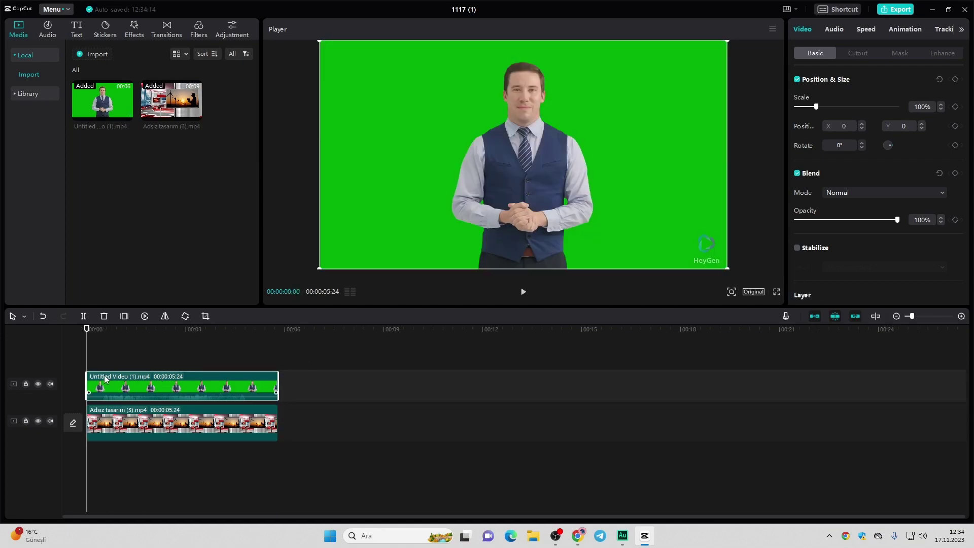
pyautogui.click(865, 57)
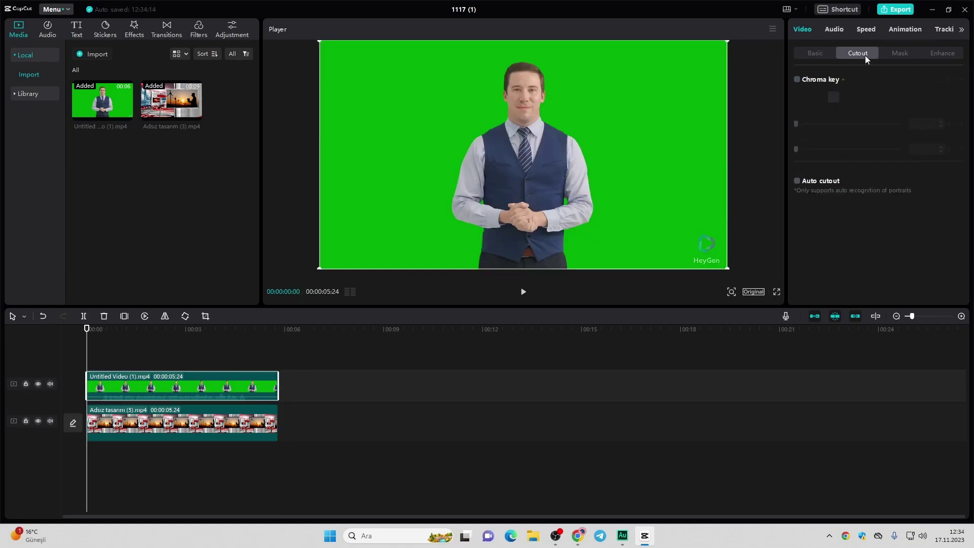
pyautogui.click(796, 80)
pyautogui.click(643, 109)
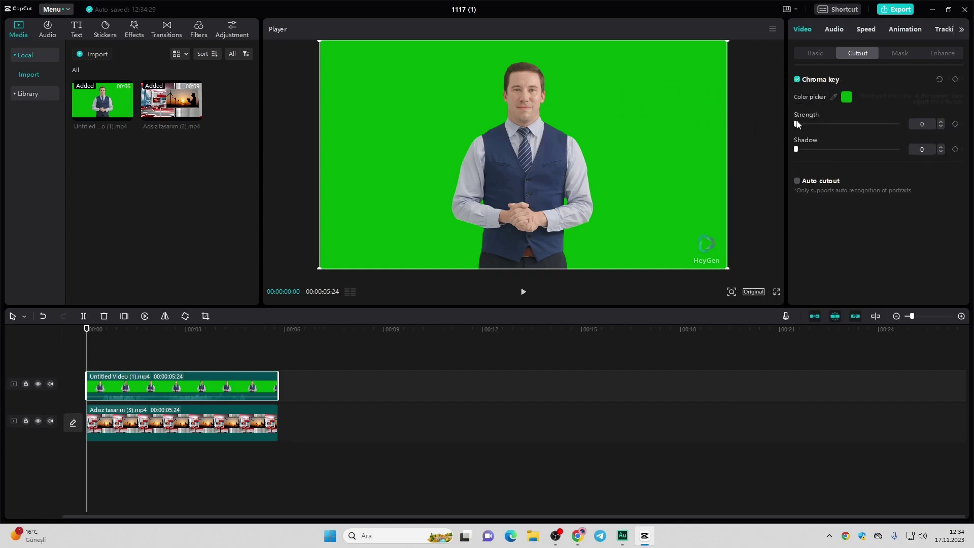
pyautogui.moveTo(798, 127); pyautogui.dragTo(907, 125)
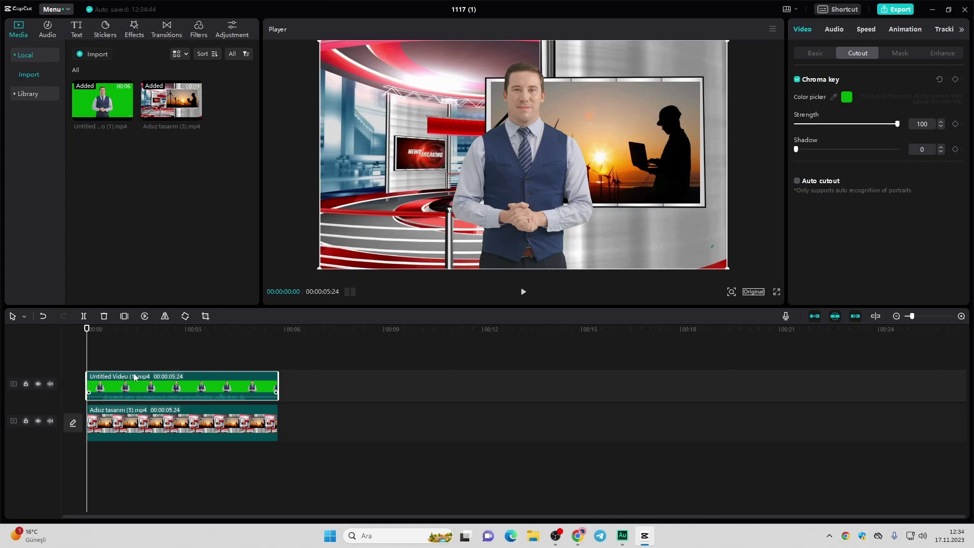
# Trim the start of the avatar clip to a duration of 00:00:05:12 and shorten the background clip to match.
pyautogui.click(961, 316)
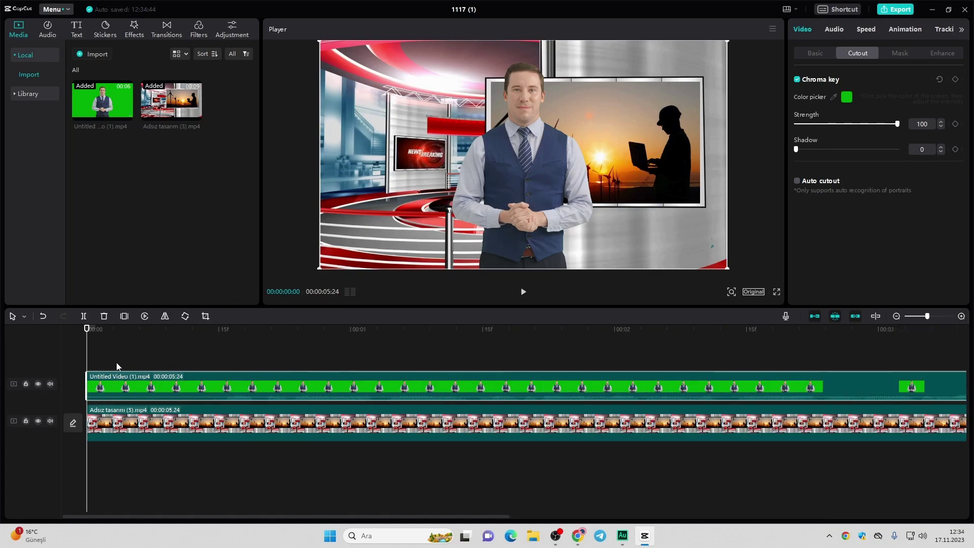
pyautogui.moveTo(84, 384); pyautogui.dragTo(139, 388)
pyautogui.click(876, 316)
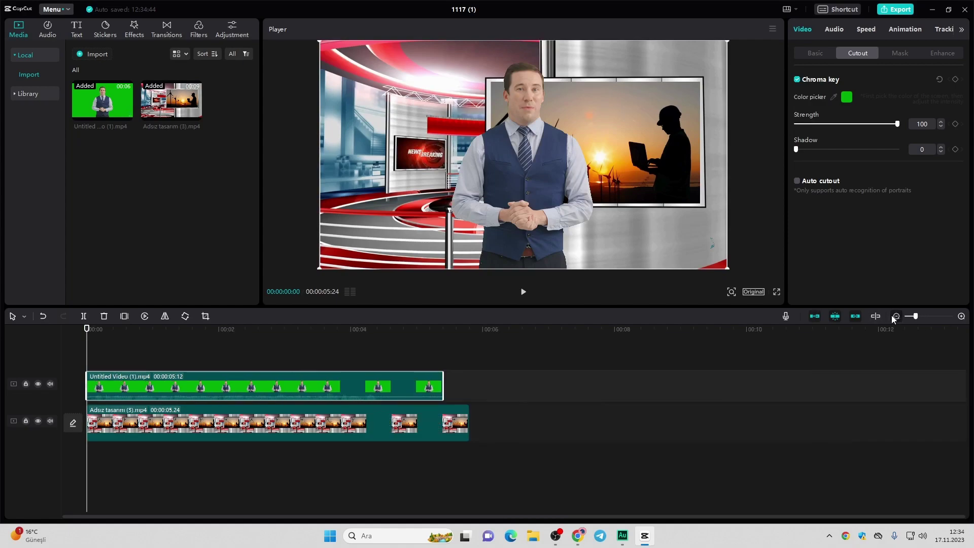
pyautogui.click(307, 423)
pyautogui.moveTo(315, 423); pyautogui.dragTo(296, 423)
# Move the avatar to the left side of the studio beside the large screen and enlarge it slightly.
pyautogui.moveTo(530, 194); pyautogui.dragTo(427, 192)
pyautogui.moveTo(600, 58); pyautogui.dragTo(631, 50)
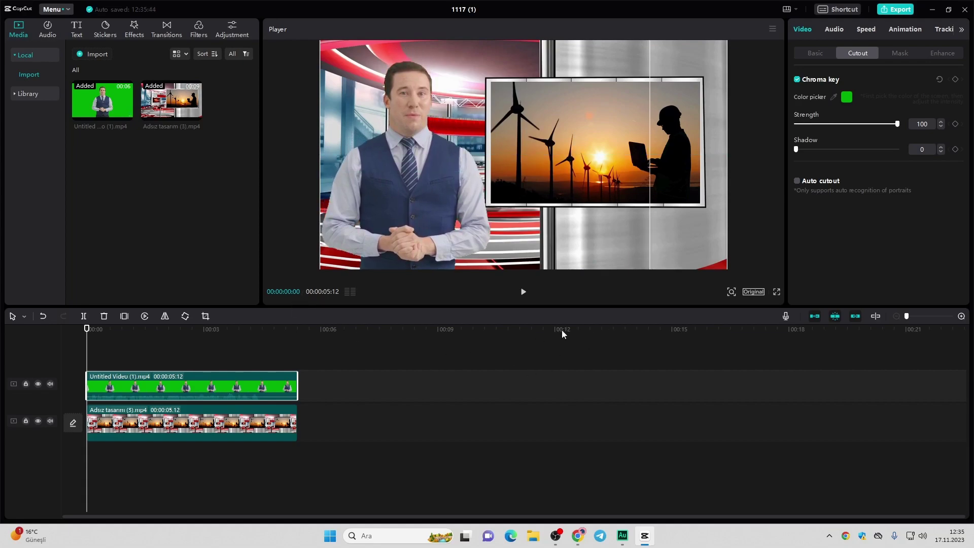
# Play the composited news video and check it in full screen.
pyautogui.click(522, 291)
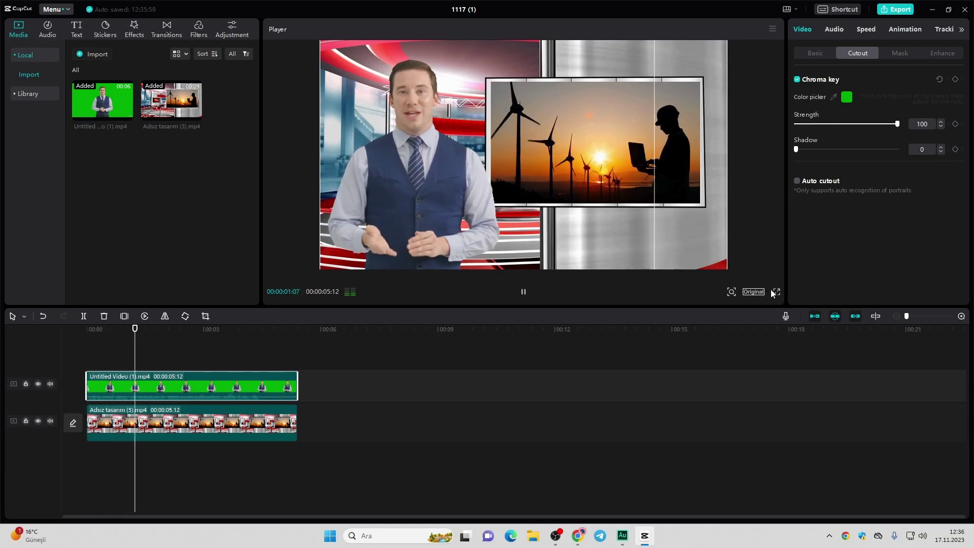
pyautogui.click(776, 292)
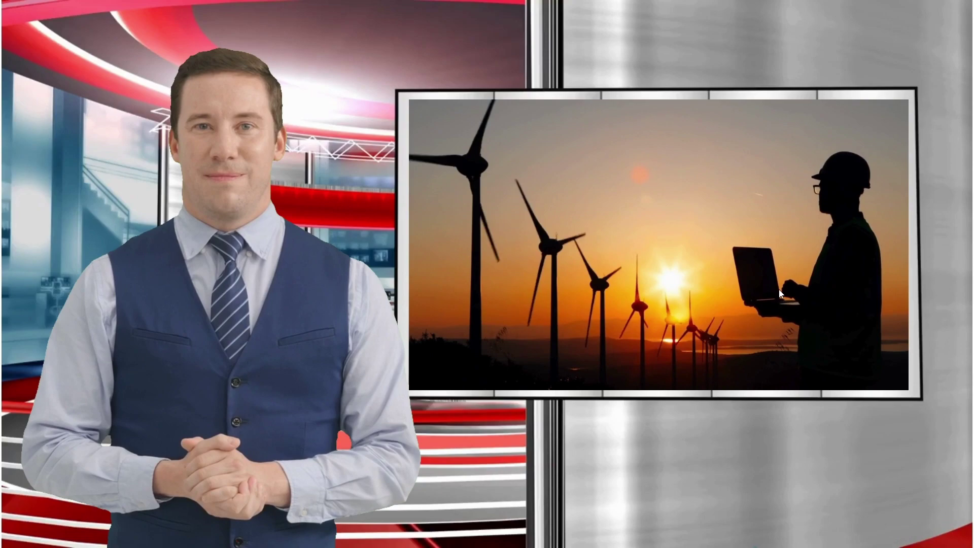
pyautogui.click(620, 503)
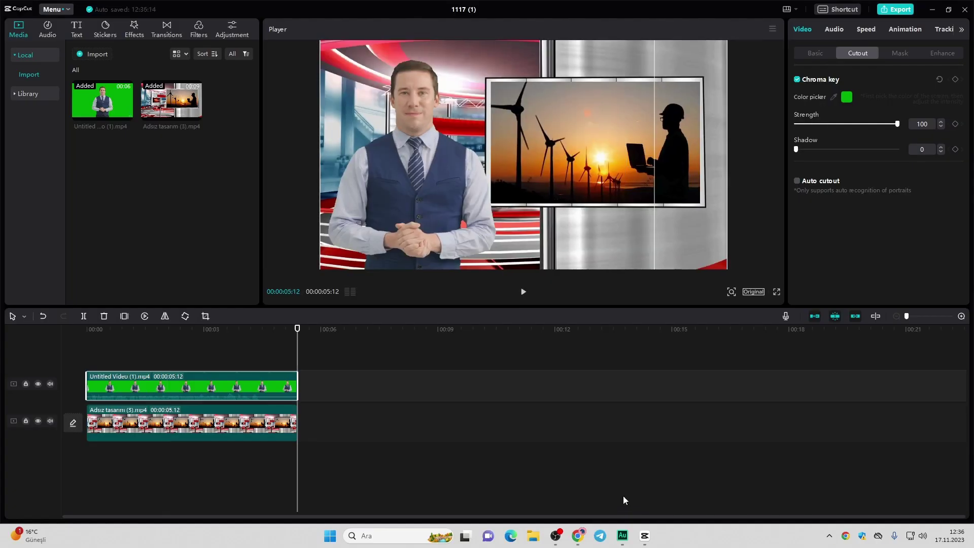
# Return to the start of the timeline and replay the whole news video in full screen.
pyautogui.moveTo(297, 329); pyautogui.dragTo(18, 343)
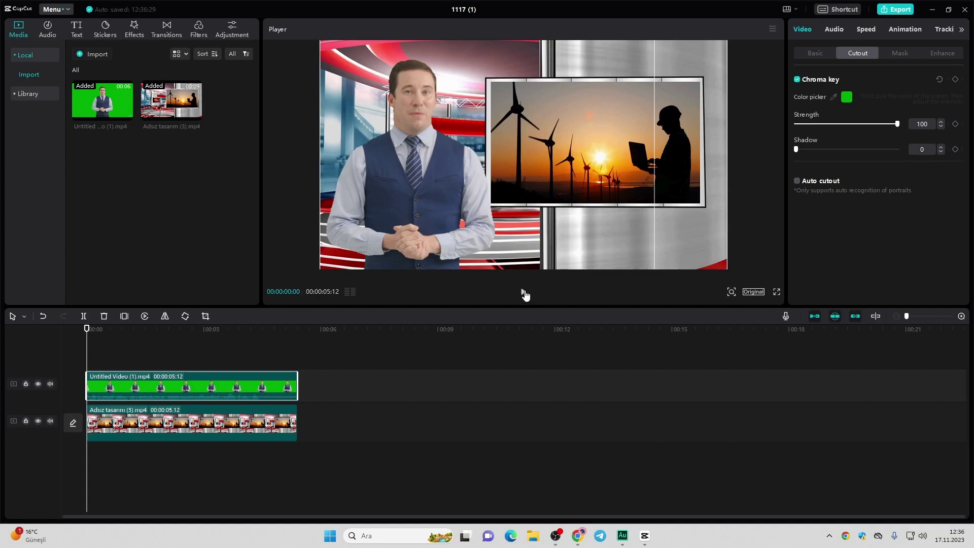
pyautogui.click(386, 400)
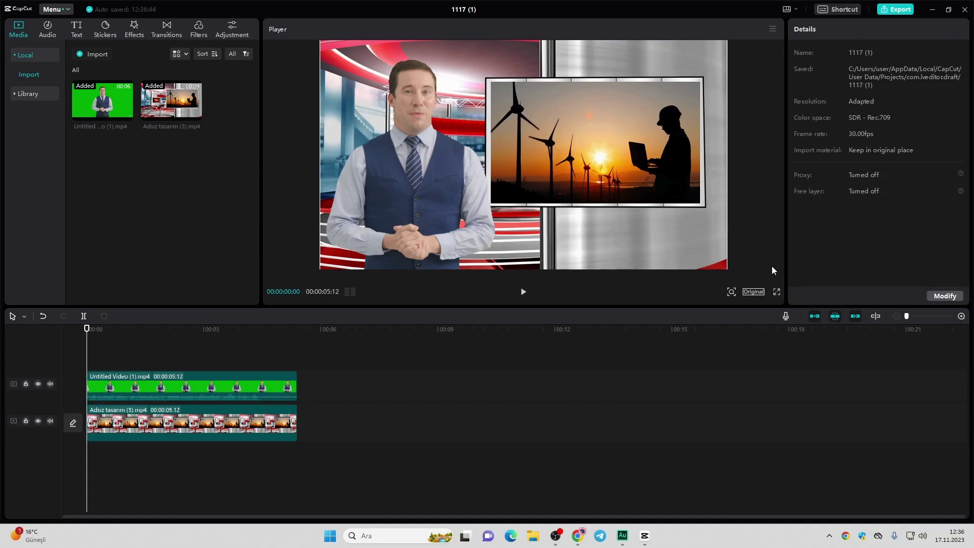
pyautogui.click(776, 292)
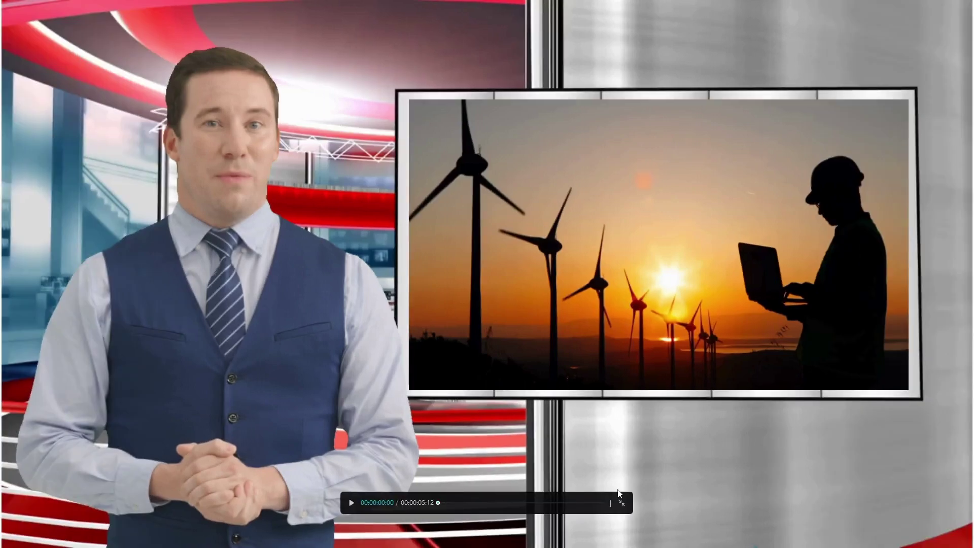
pyautogui.click(352, 503)
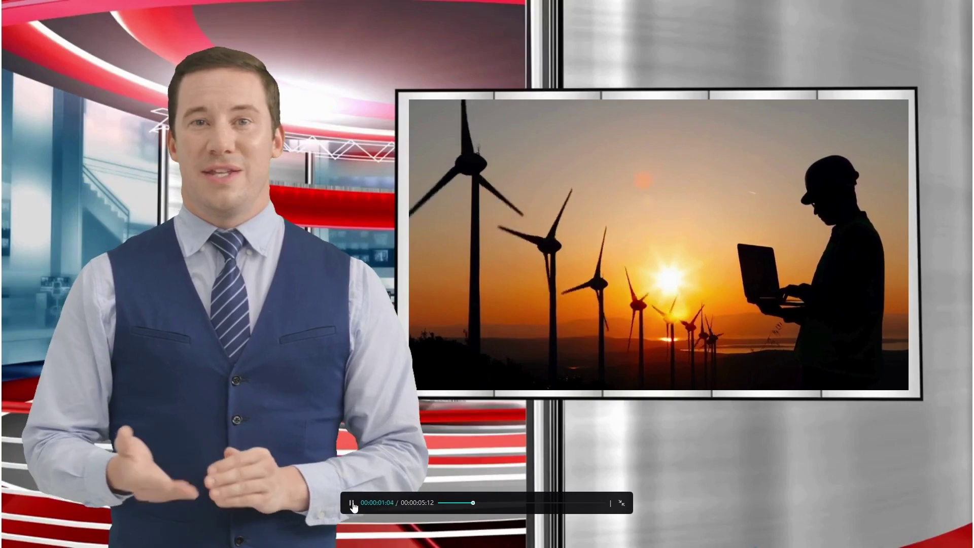